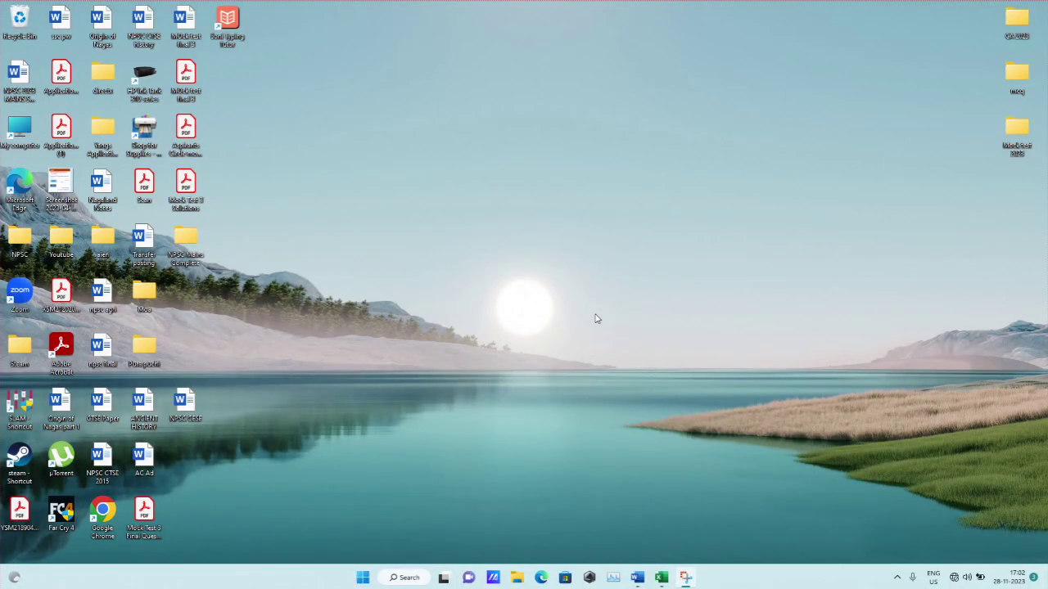
# Delete the stray M in the Word question so it reads DEARNESS ALLOWANCE.
pyautogui.click(638, 578)
pyautogui.moveTo(324, 189); pyautogui.dragTo(714, 260)
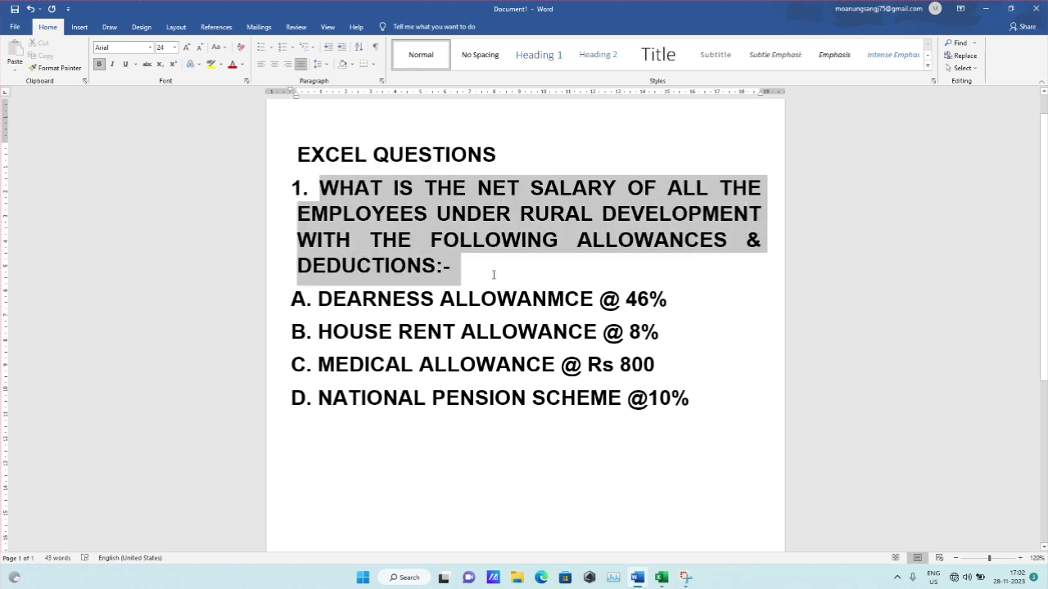
pyautogui.moveTo(494, 275); pyautogui.dragTo(493, 275)
pyautogui.moveTo(320, 299); pyautogui.dragTo(597, 299)
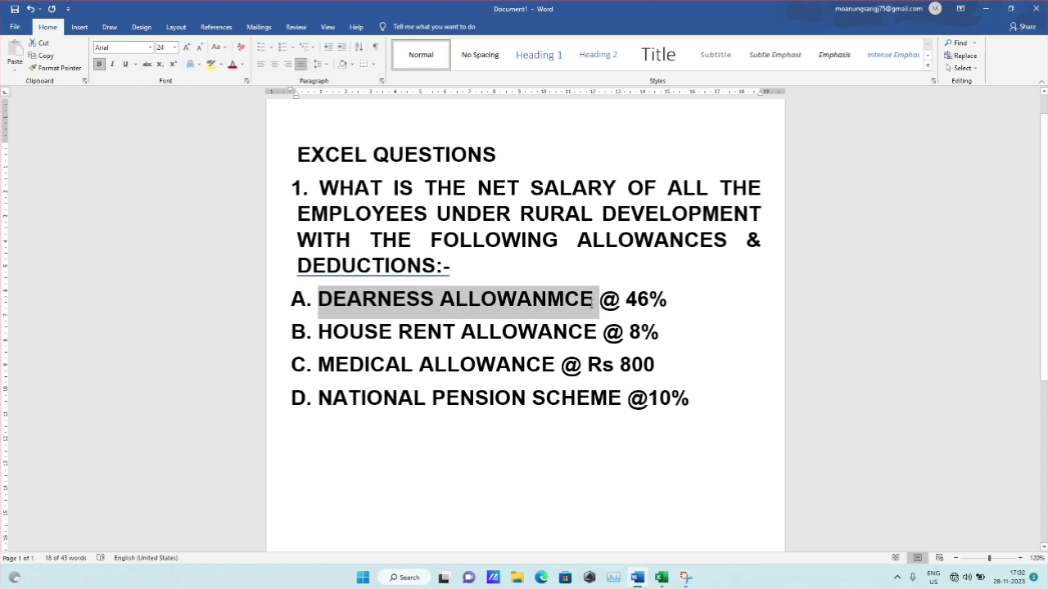
pyautogui.click(548, 298)
pyautogui.press('Delete')
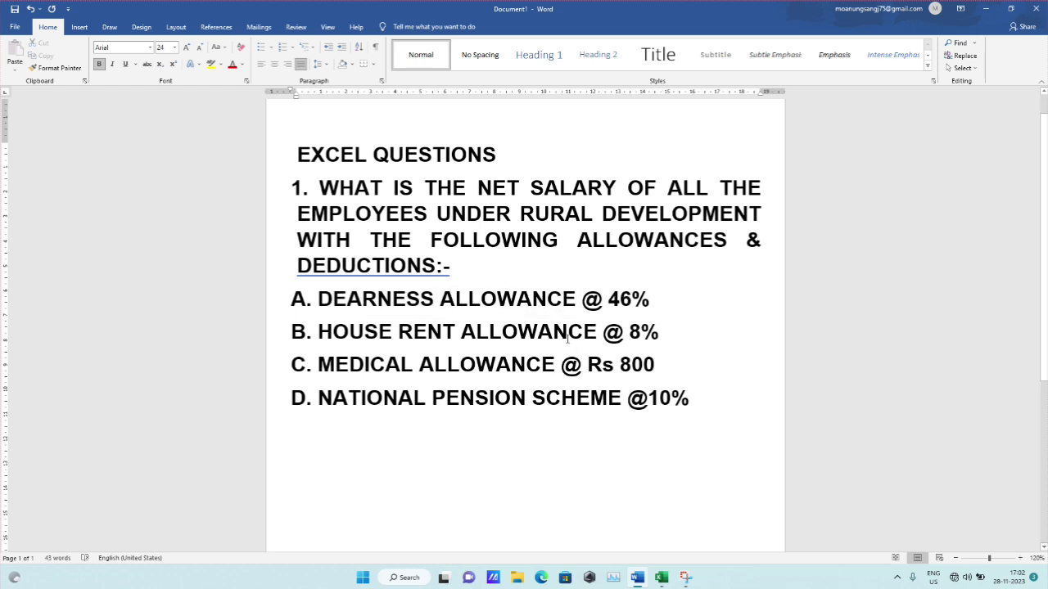
# Append ' - DEDUCTION' to the end of the national pension scheme line.
pyautogui.moveTo(663, 303); pyautogui.dragTo(582, 301)
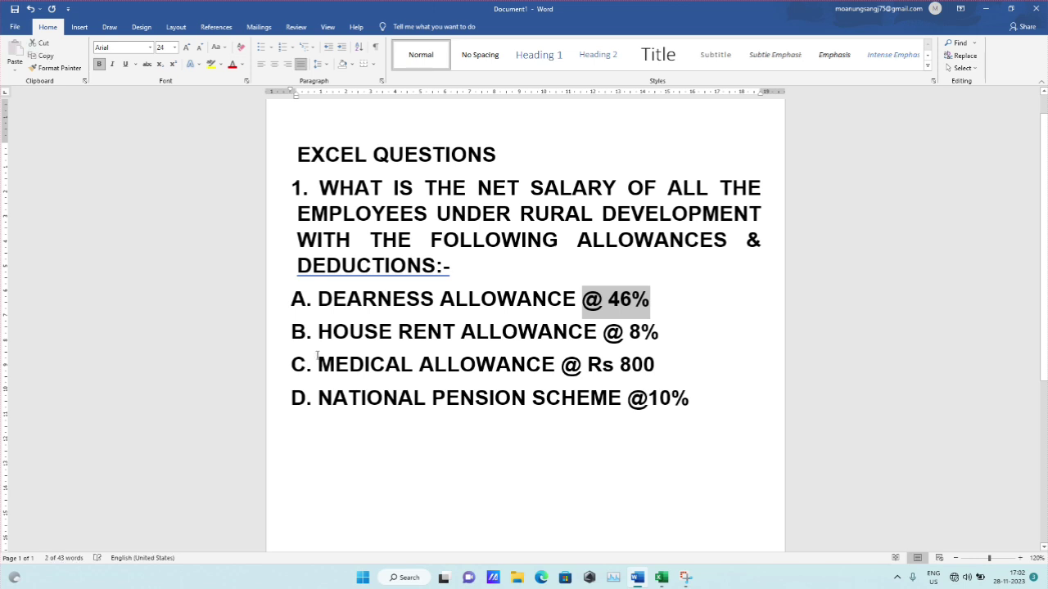
pyautogui.moveTo(319, 331); pyautogui.dragTo(652, 342)
pyautogui.moveTo(312, 369); pyautogui.dragTo(668, 380)
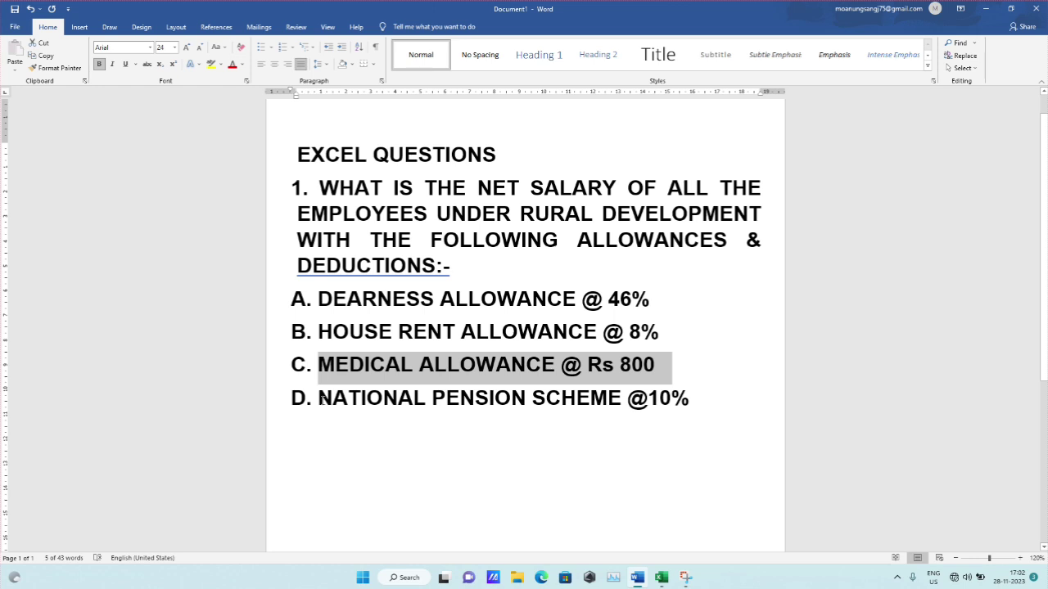
pyautogui.moveTo(324, 398); pyautogui.dragTo(696, 401)
pyautogui.click(699, 401)
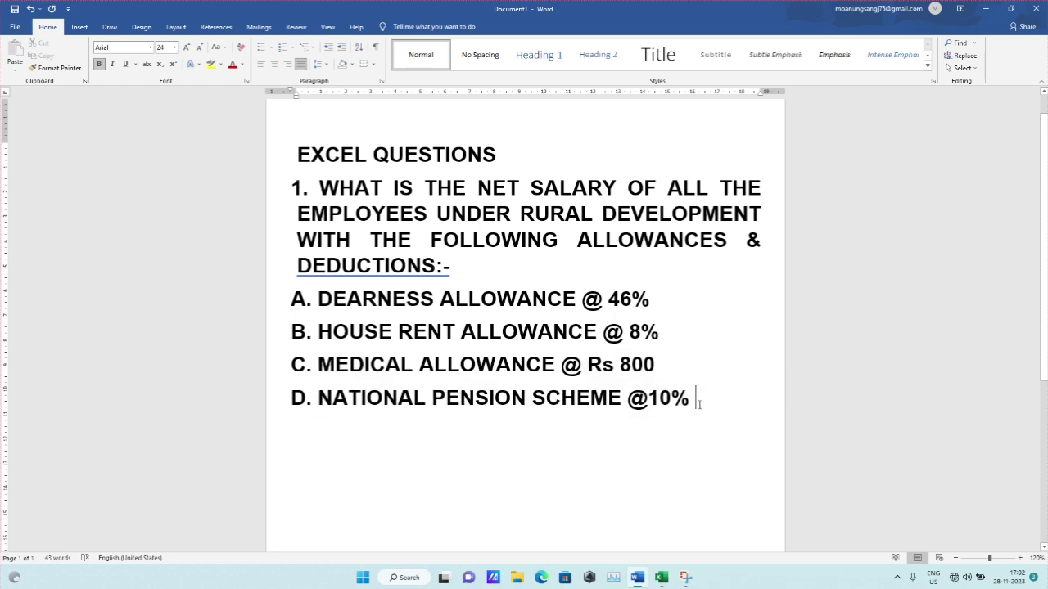
pyautogui.write('- ')
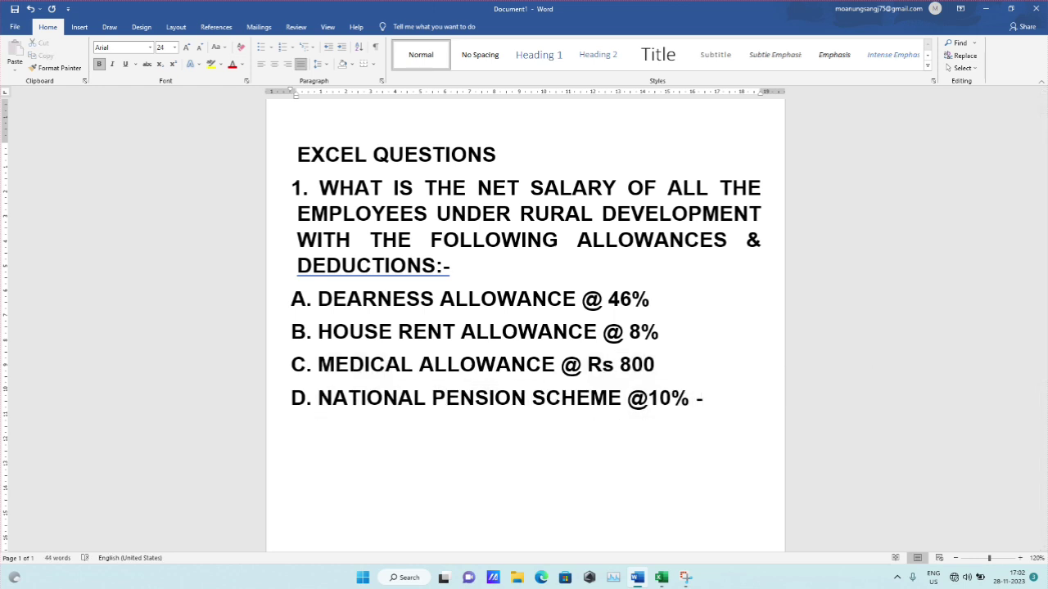
pyautogui.write('DEDUCTIO')
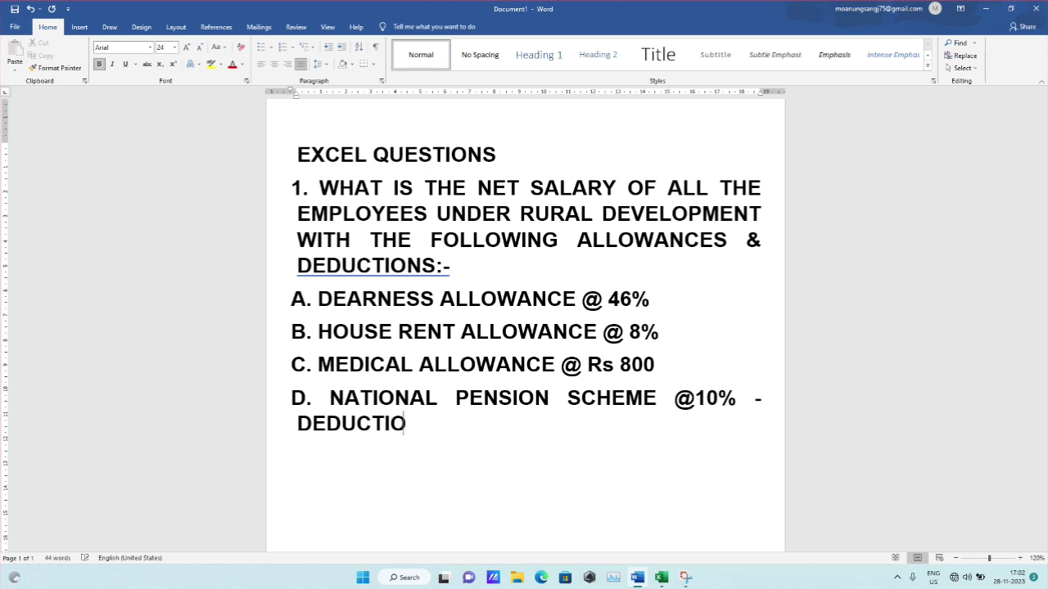
pyautogui.write('N')
# Review allowance lines A to C, then bring up the Excel salary workbook.
pyautogui.click(661, 301)
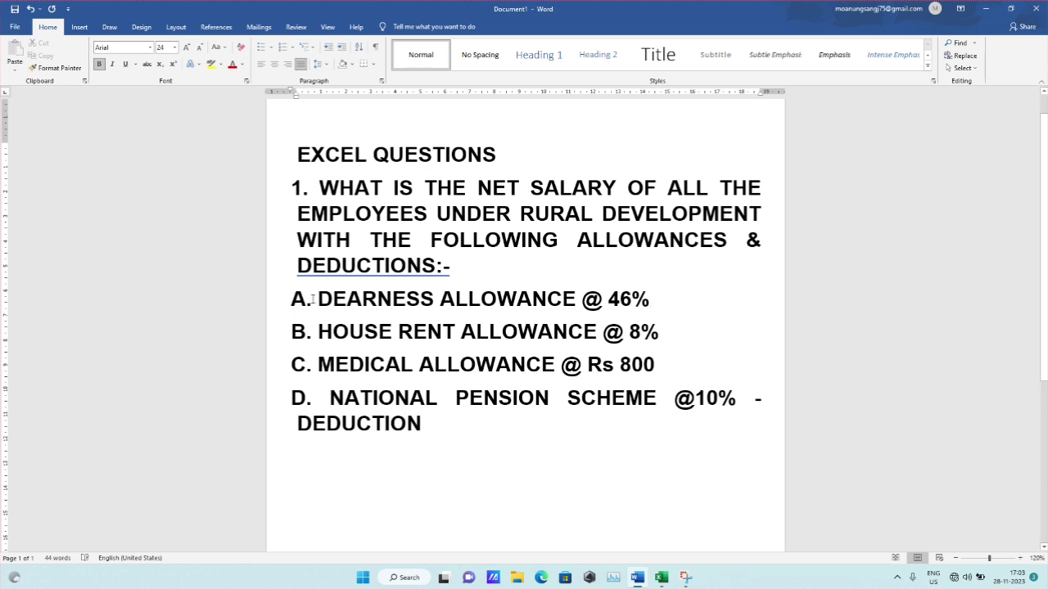
pyautogui.moveTo(313, 298); pyautogui.dragTo(667, 370)
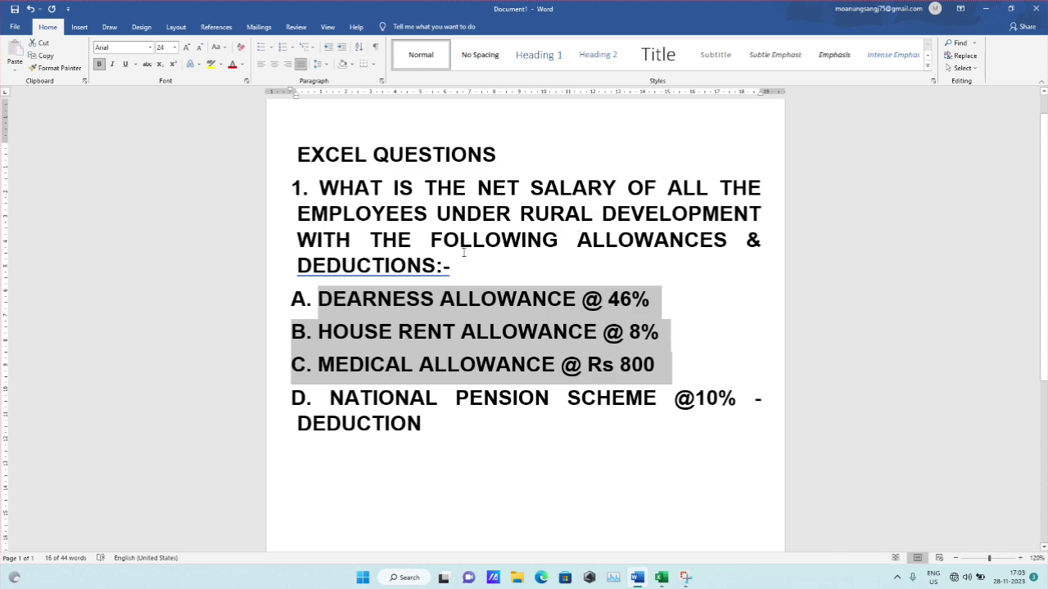
pyautogui.moveTo(578, 241); pyautogui.dragTo(705, 243)
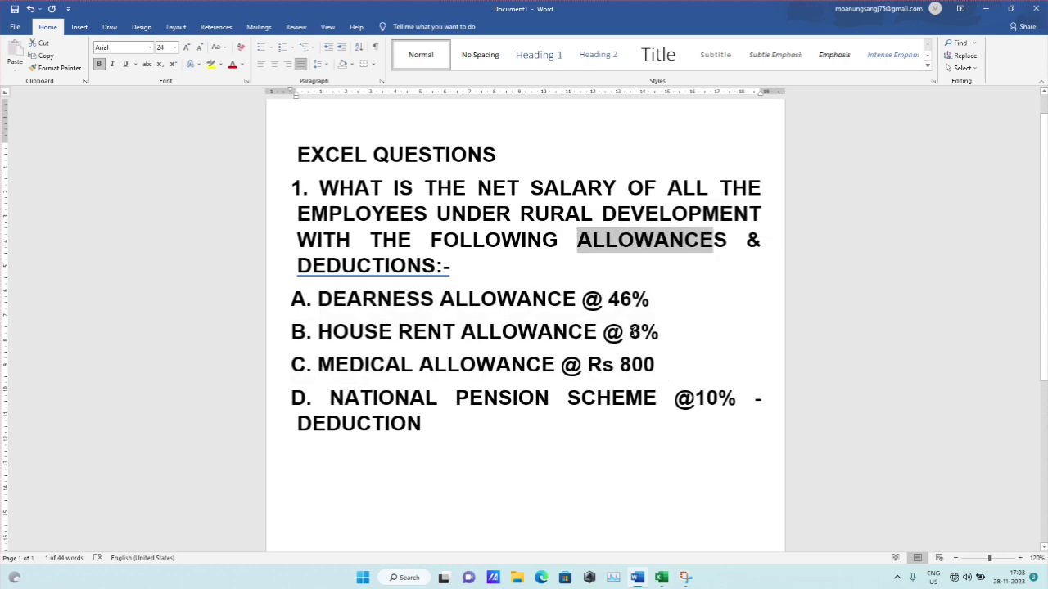
pyautogui.click(629, 332)
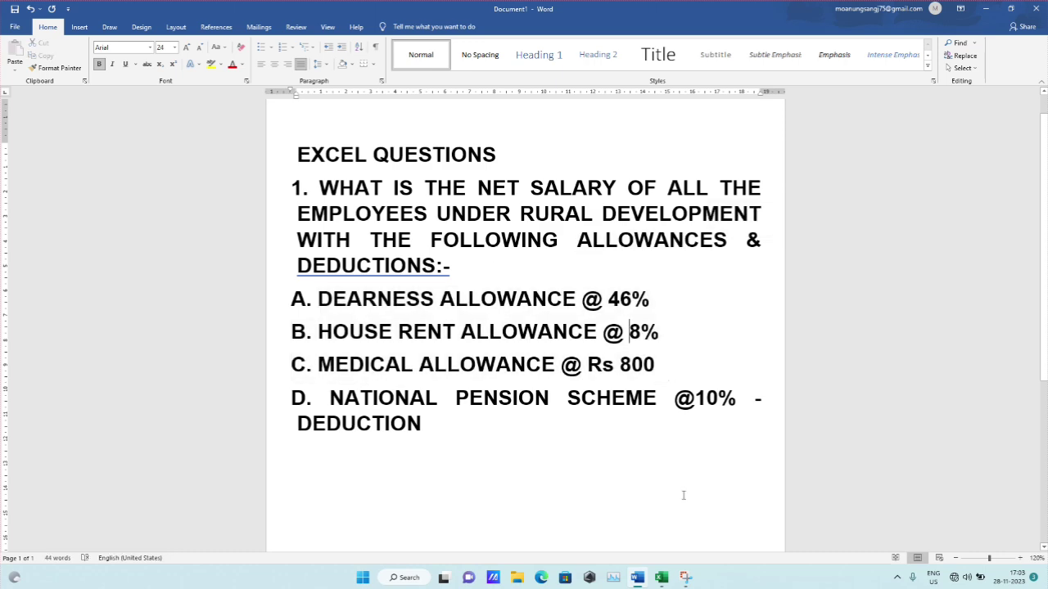
pyautogui.click(661, 577)
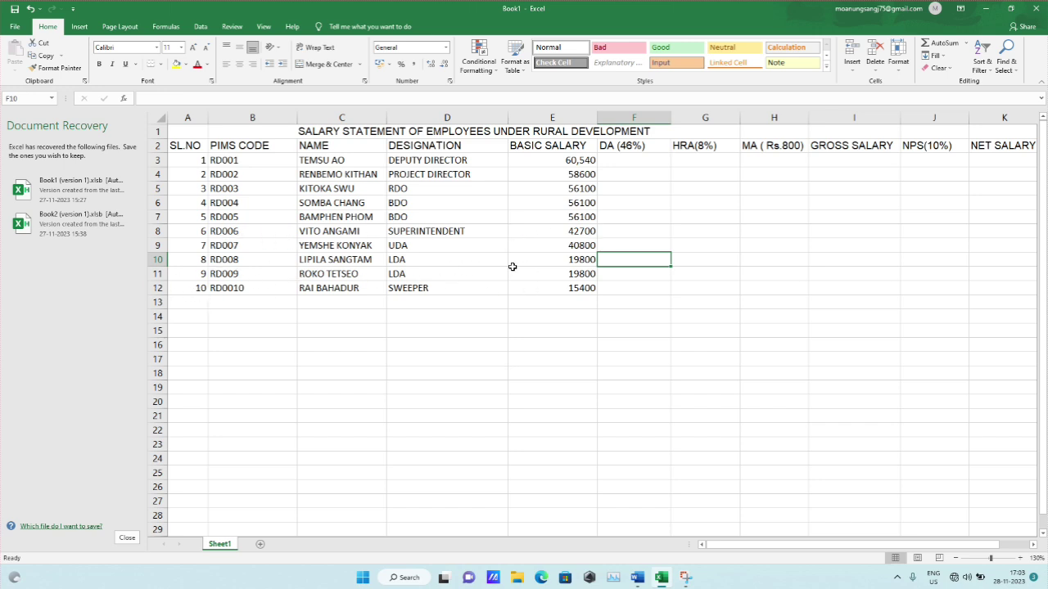
pyautogui.click(613, 163)
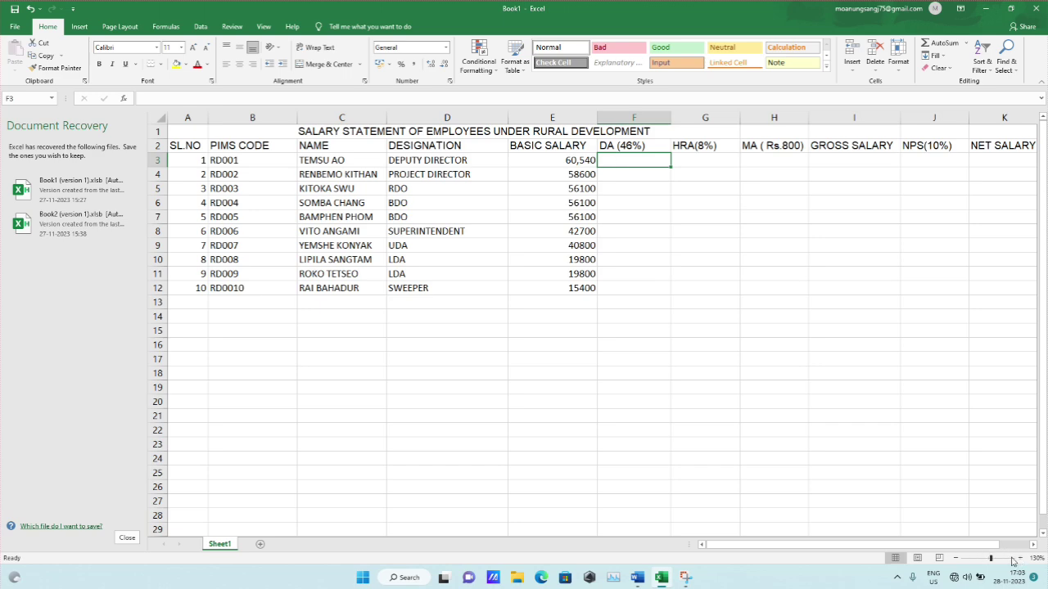
pyautogui.click(1019, 558)
pyautogui.click(1019, 558)
pyautogui.click(1020, 558)
pyautogui.click(1020, 558)
pyautogui.click(1019, 558)
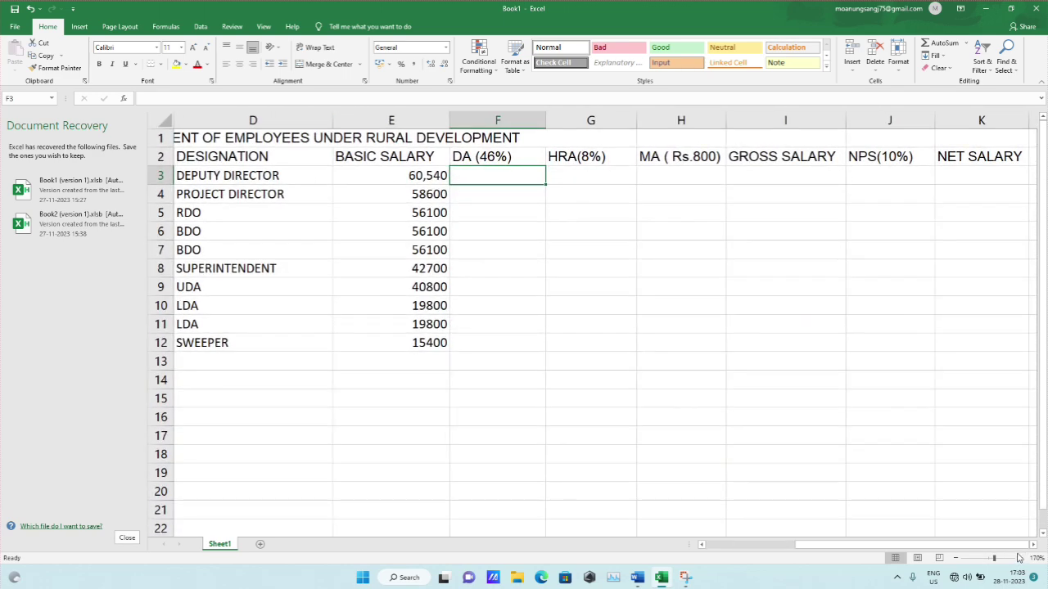
pyautogui.click(1019, 559)
pyautogui.click(1019, 558)
pyautogui.click(1019, 558)
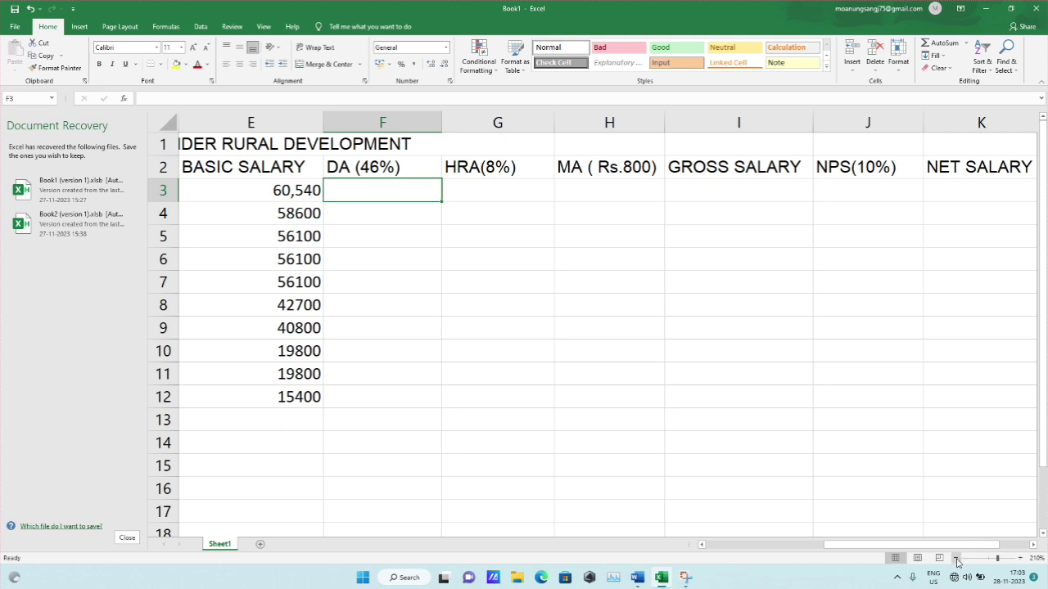
pyautogui.moveTo(922, 549); pyautogui.dragTo(900, 549)
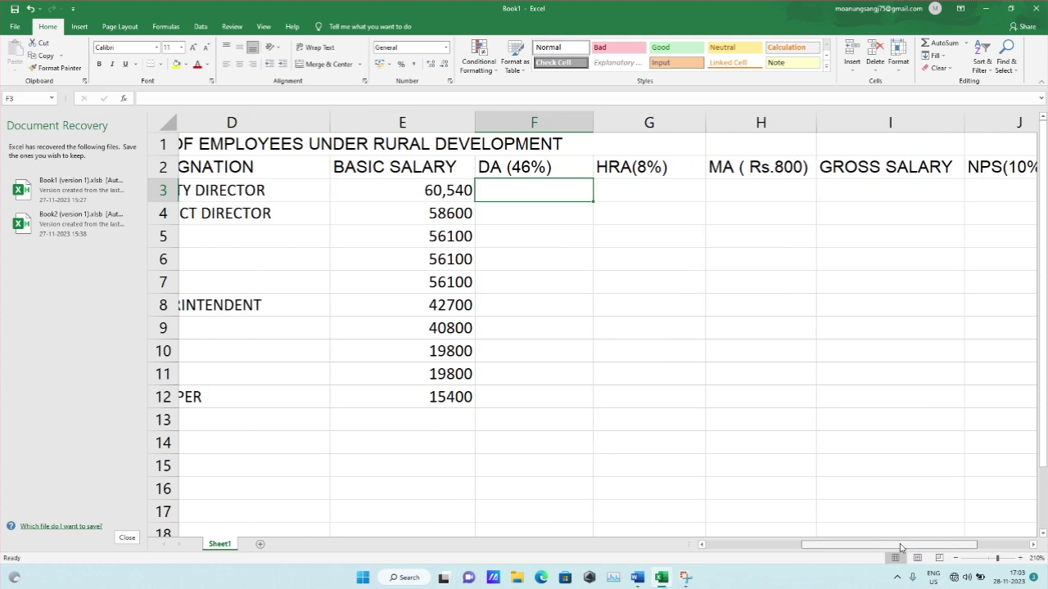
pyautogui.hscroll(-1, 608, 208)
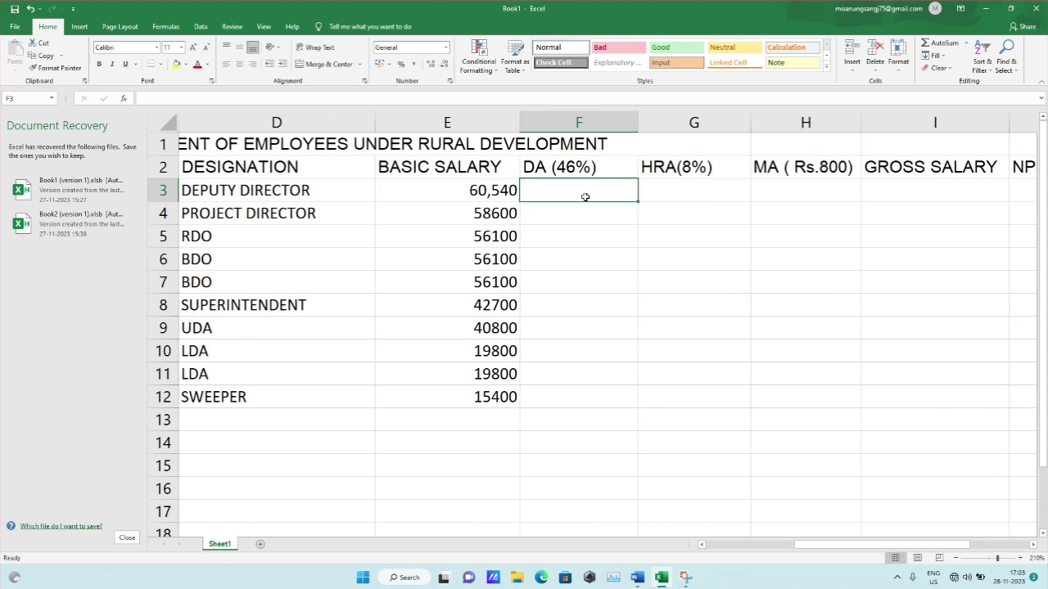
# Enter the DA formula =E3*46% in F3.
pyautogui.write('=')
pyautogui.click(501, 192)
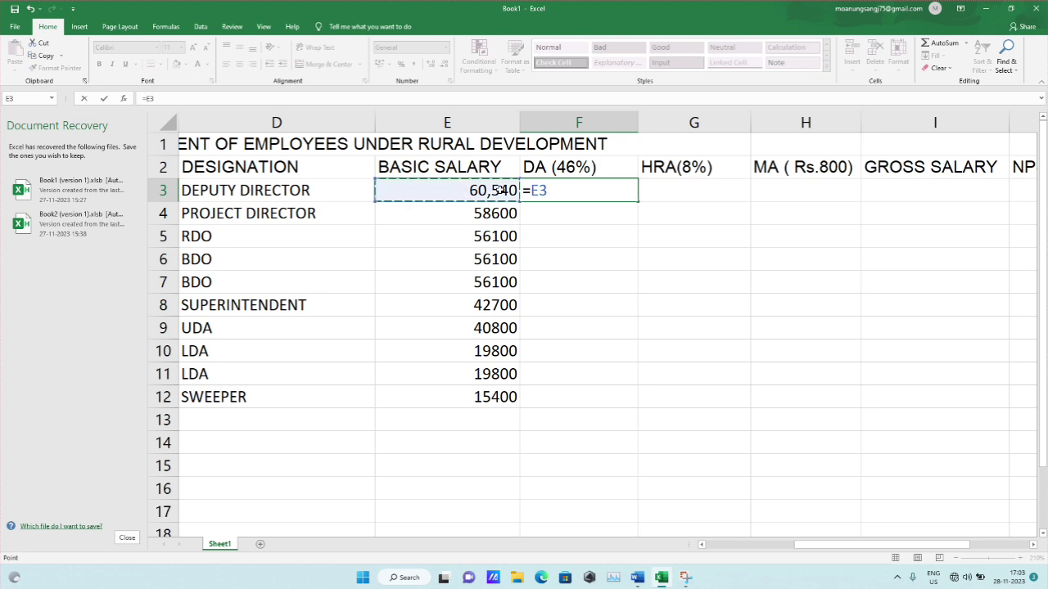
pyautogui.write('*46')
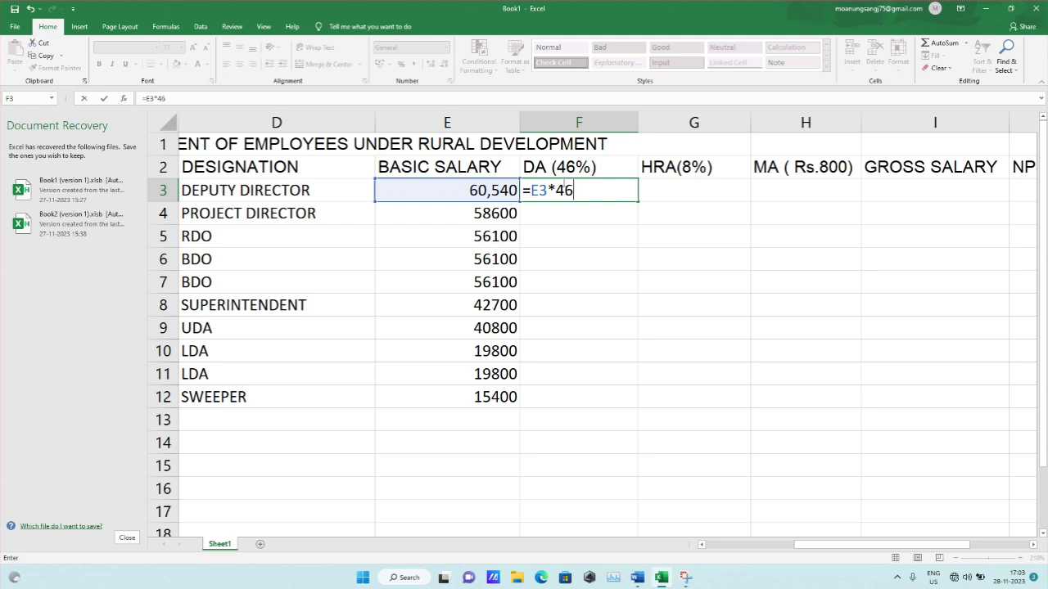
pyautogui.write('%')
pyautogui.press('Return')
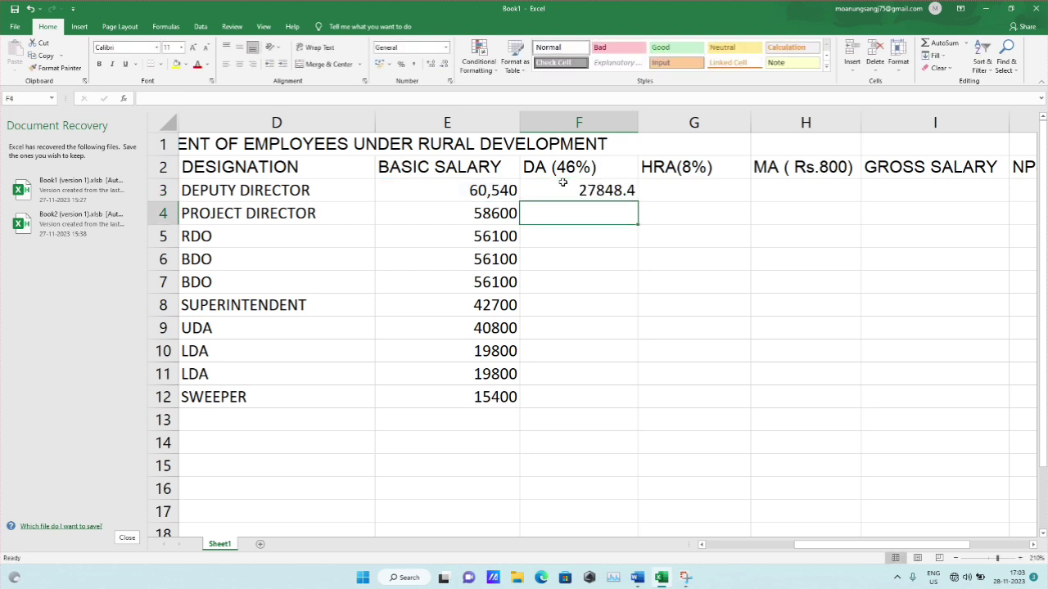
# Clear F3 and re-enter =E3*46%, confirming 27848.4, then enlarge the view.
pyautogui.click(578, 190)
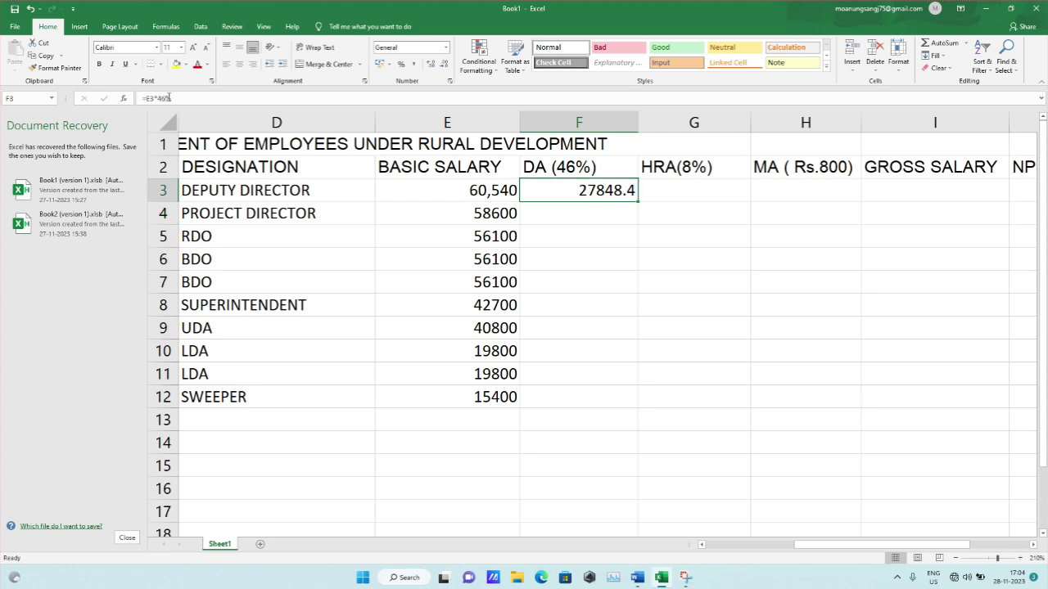
pyautogui.doubleClick(578, 190)
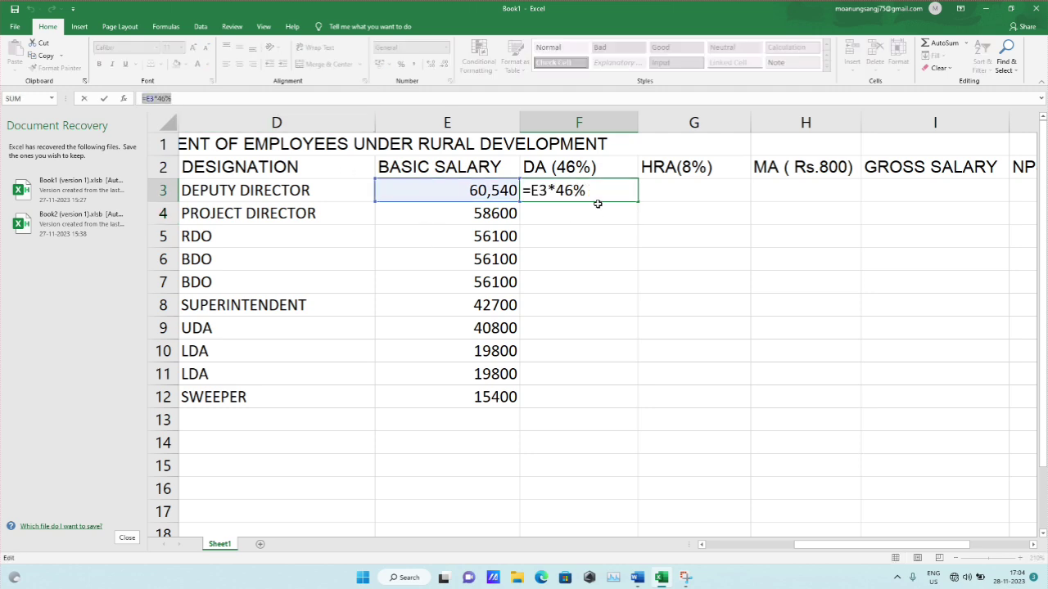
pyautogui.press('BackSpace')
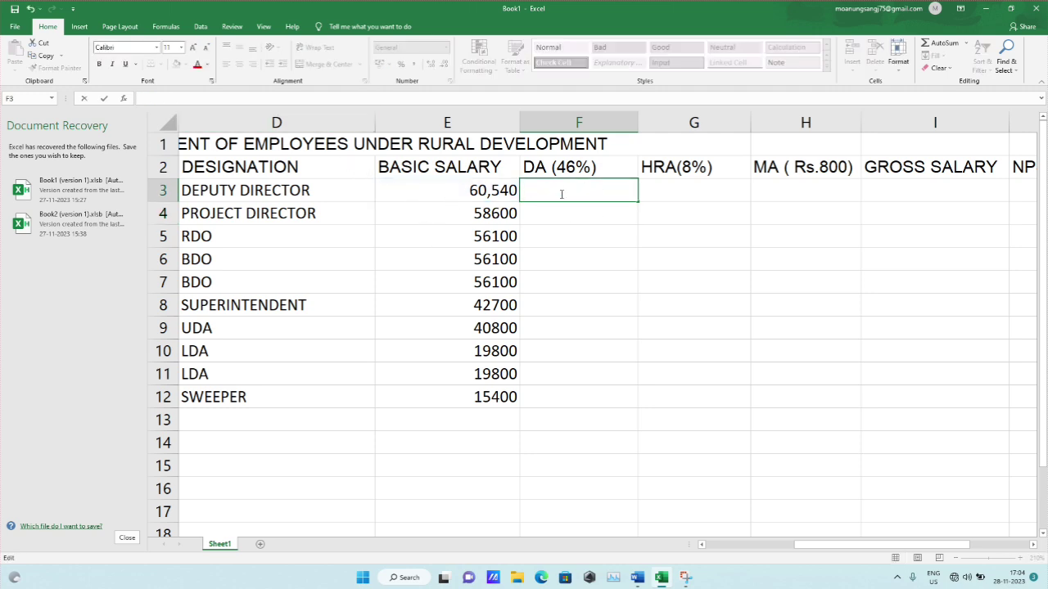
pyautogui.write('=')
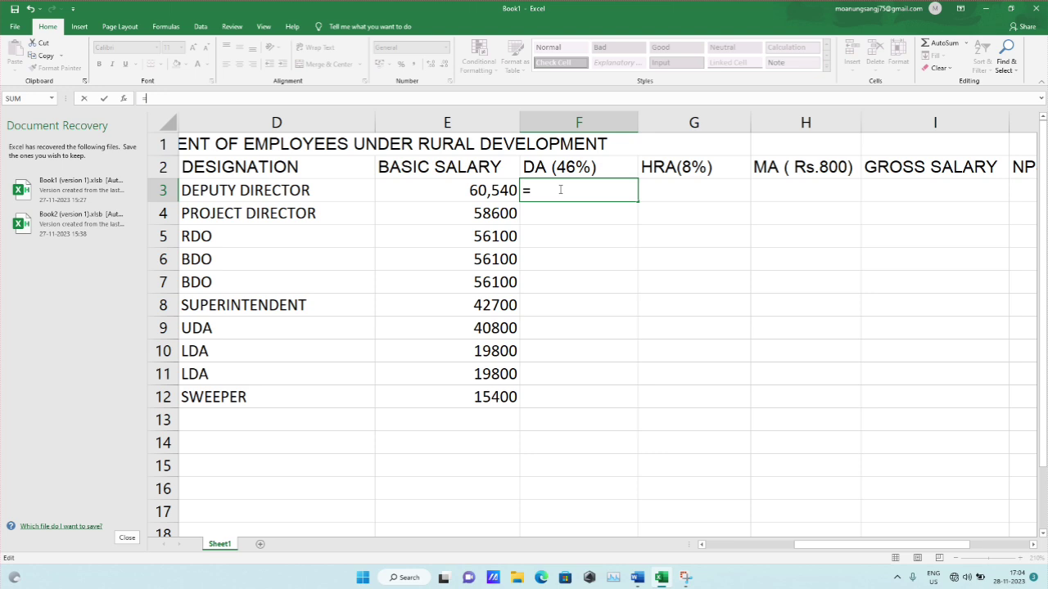
pyautogui.click(501, 189)
pyautogui.write('*')
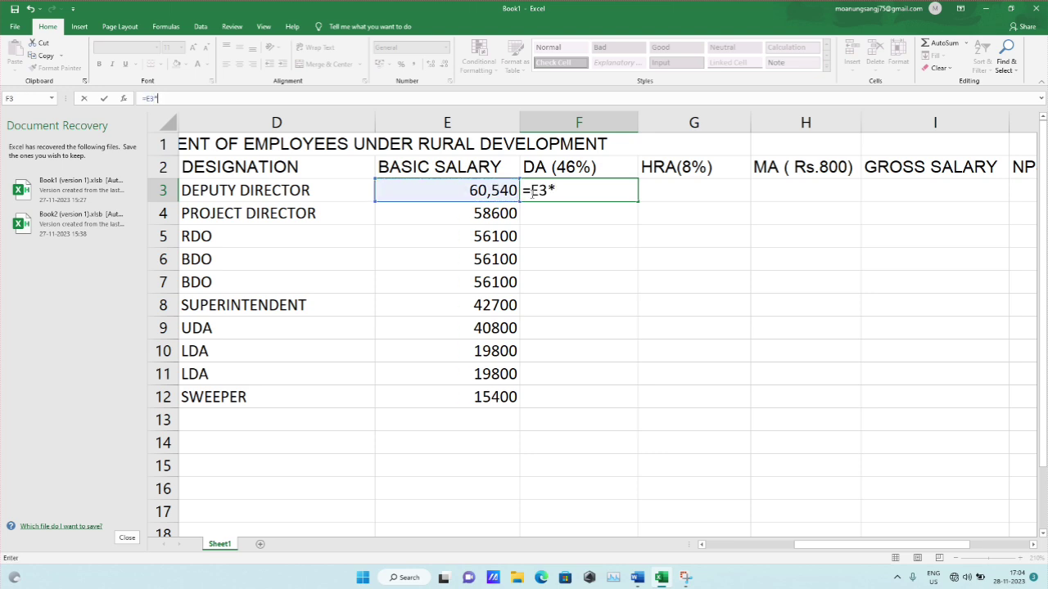
pyautogui.write('46%')
pyautogui.press('Return')
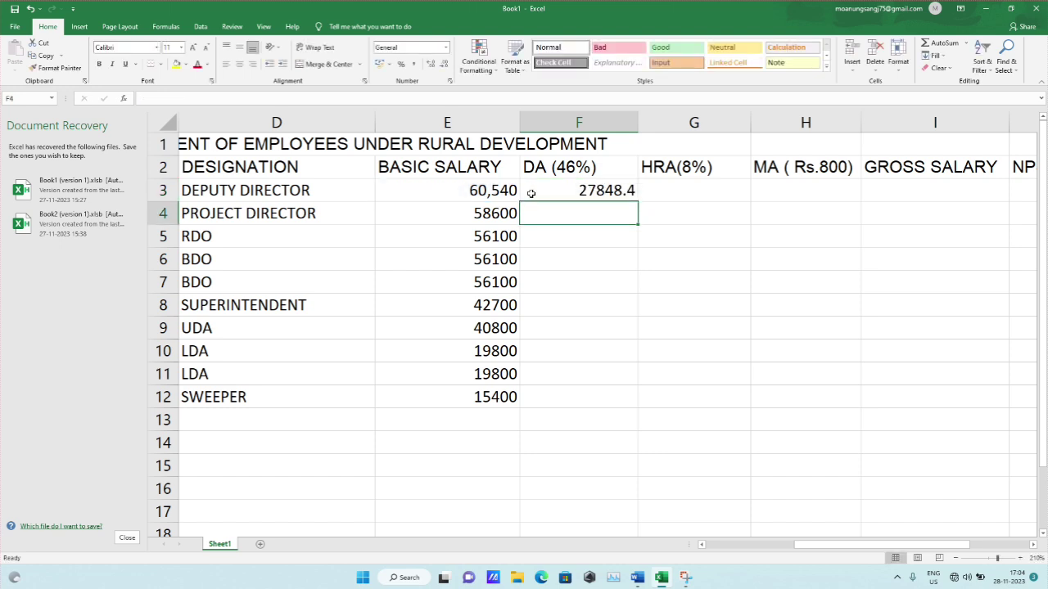
pyautogui.click(538, 197)
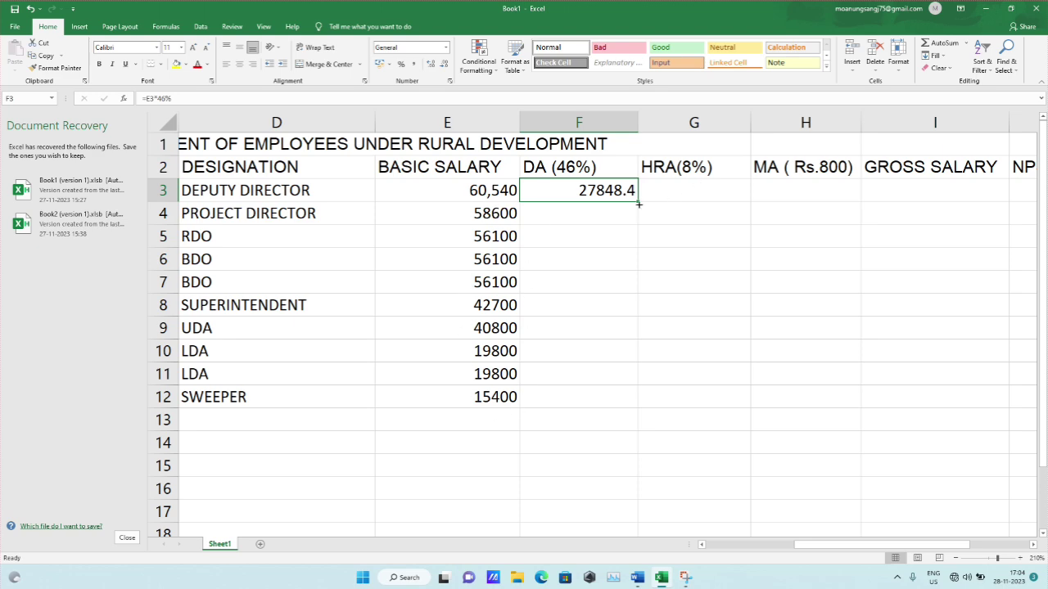
pyautogui.click(1019, 558)
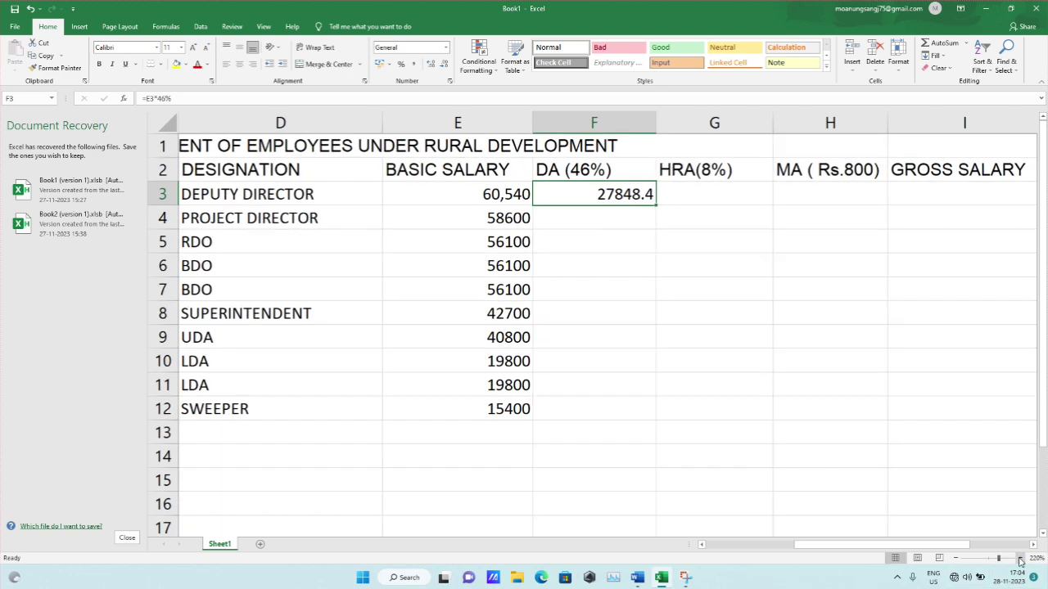
pyautogui.click(1019, 558)
pyautogui.click(1019, 558)
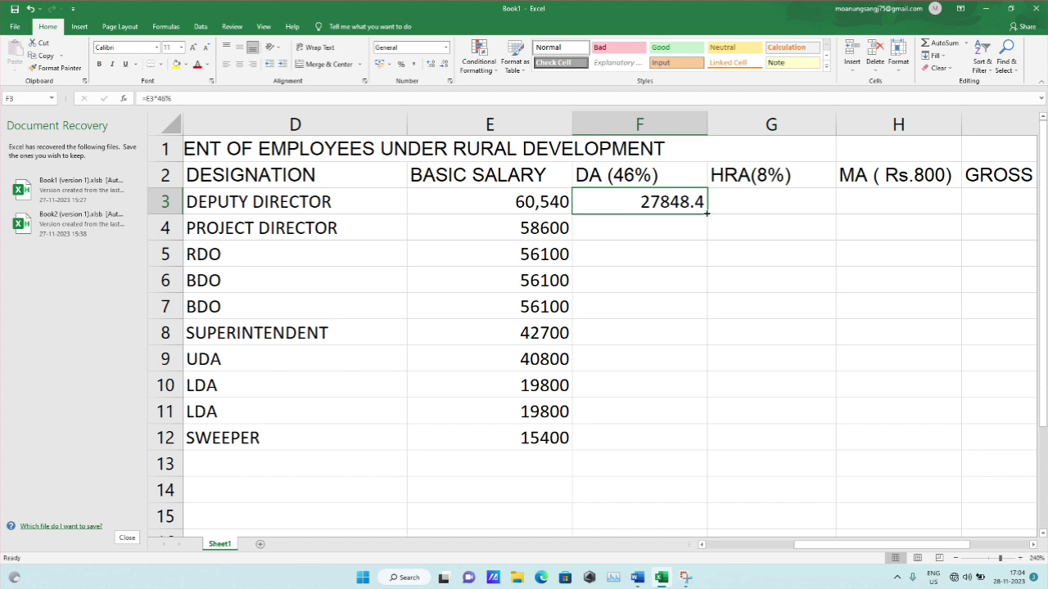
# Copy F3's DA formula down to F12, giving values from 26956 to 7084.
pyautogui.moveTo(706, 212); pyautogui.dragTo(710, 240)
pyautogui.click(1019, 557)
pyautogui.click(1019, 557)
pyautogui.click(1019, 557)
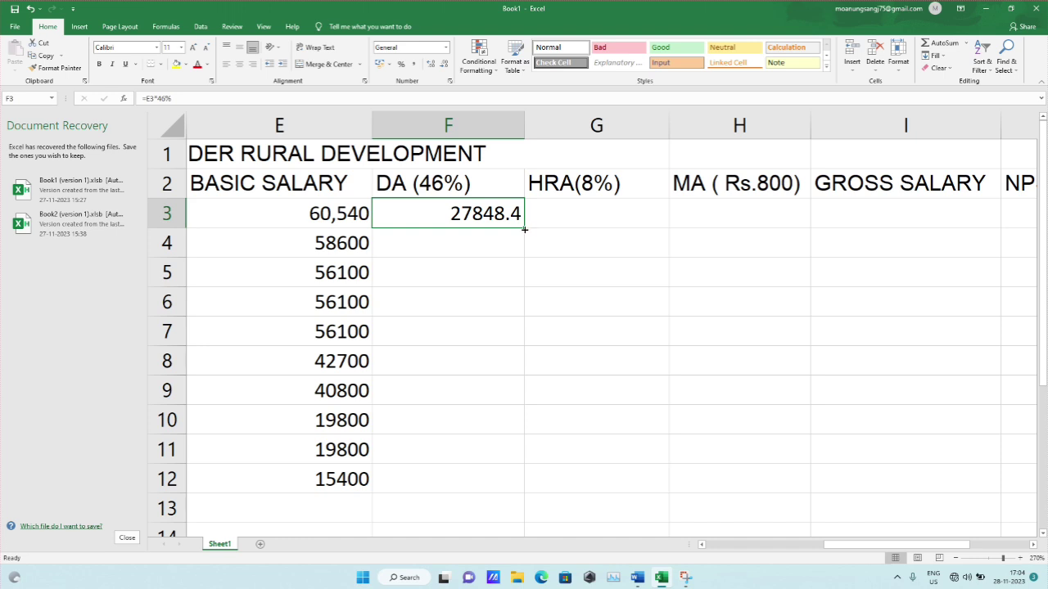
pyautogui.moveTo(522, 226); pyautogui.dragTo(513, 482)
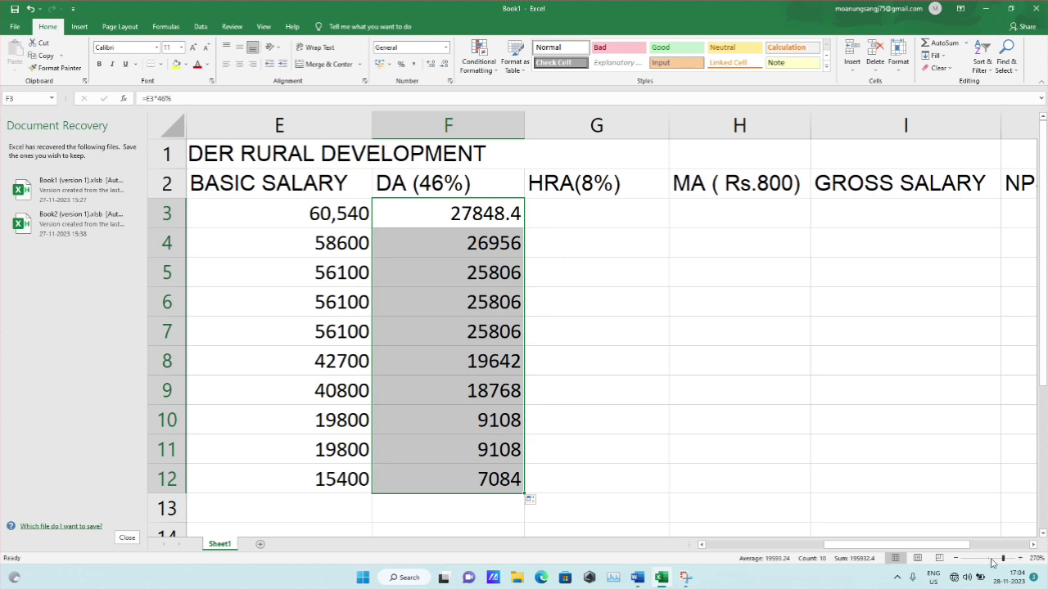
pyautogui.click(955, 558)
pyautogui.click(955, 558)
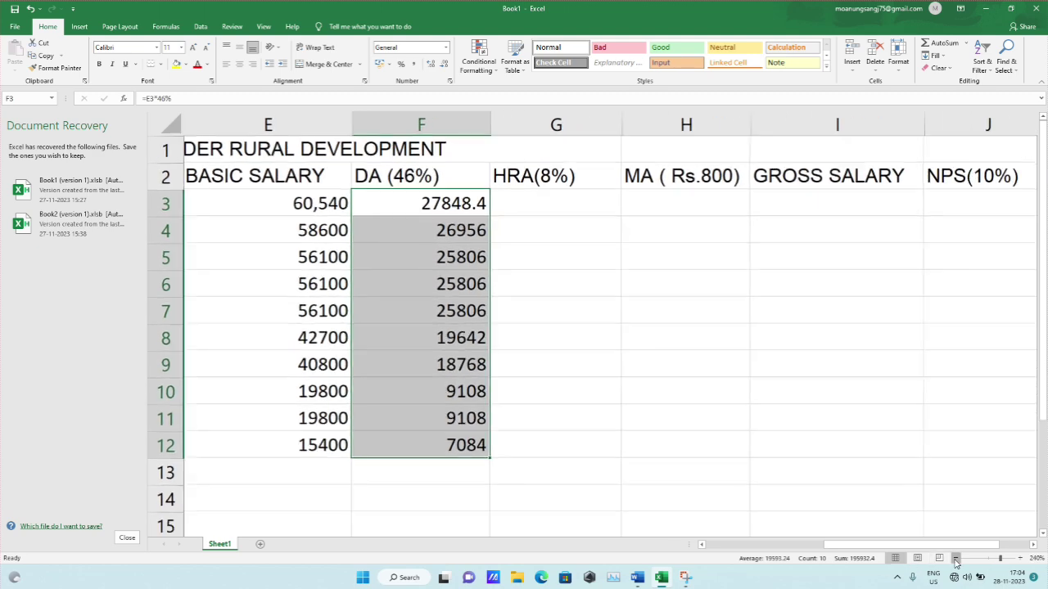
pyautogui.click(955, 559)
pyautogui.click(955, 558)
pyautogui.click(955, 558)
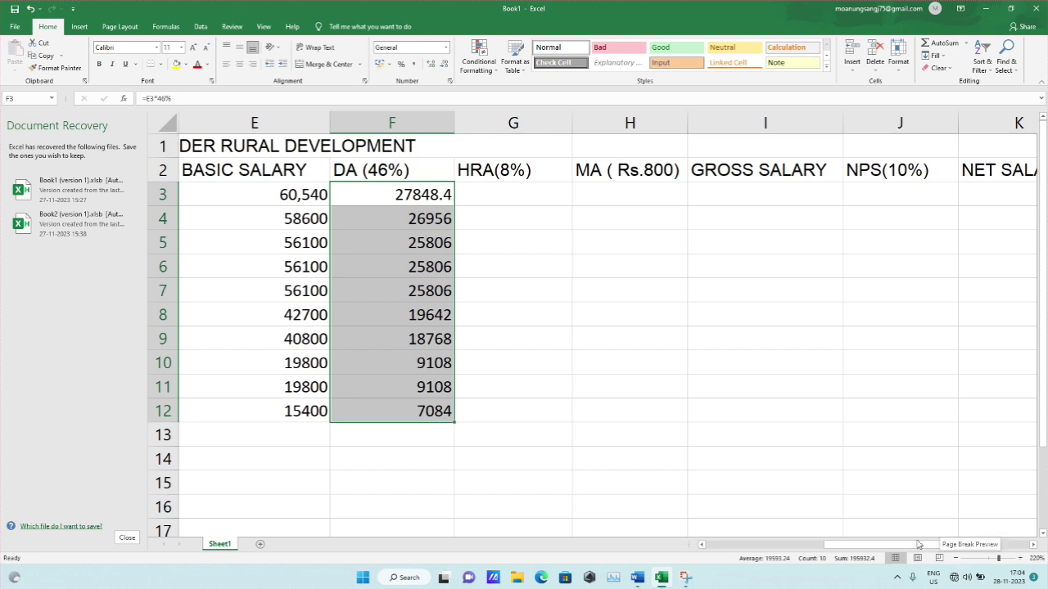
pyautogui.hscroll(-3, 897, 554)
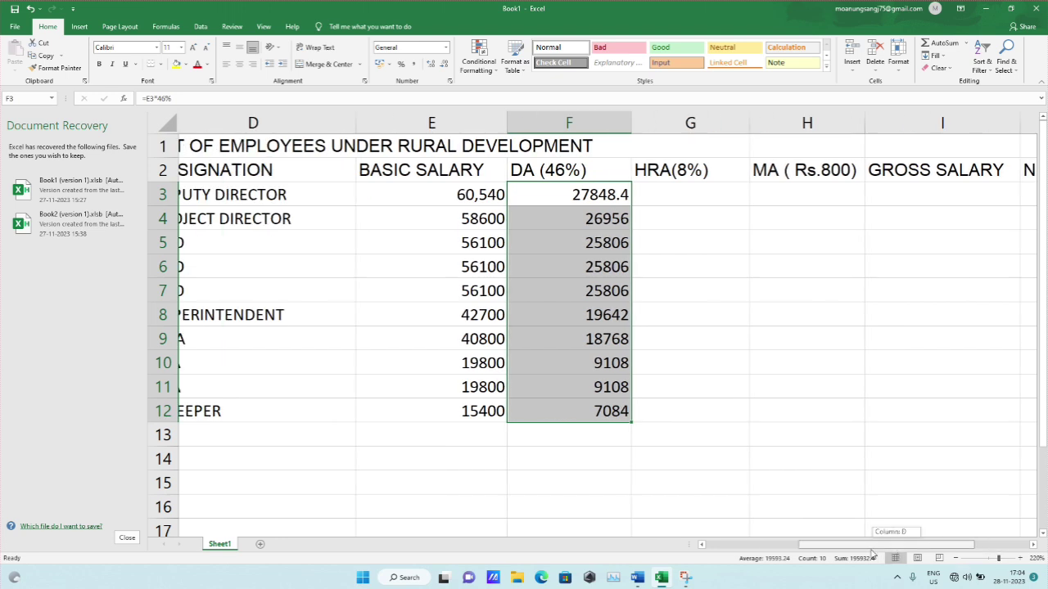
# Enter the HRA formula =E3*8% in G3, correcting a mistyped digit.
pyautogui.click(714, 197)
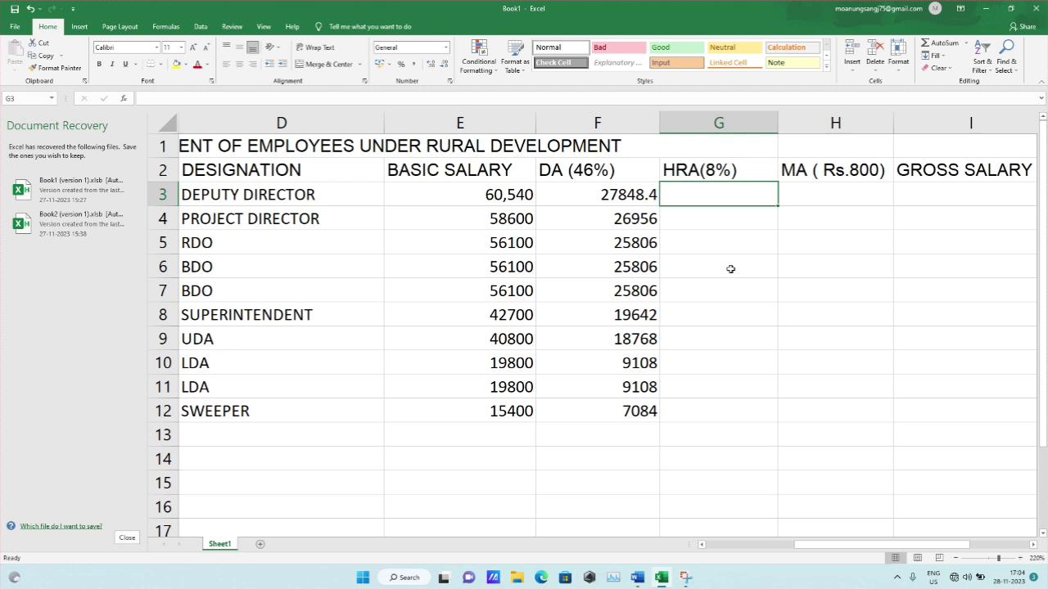
pyautogui.write('=')
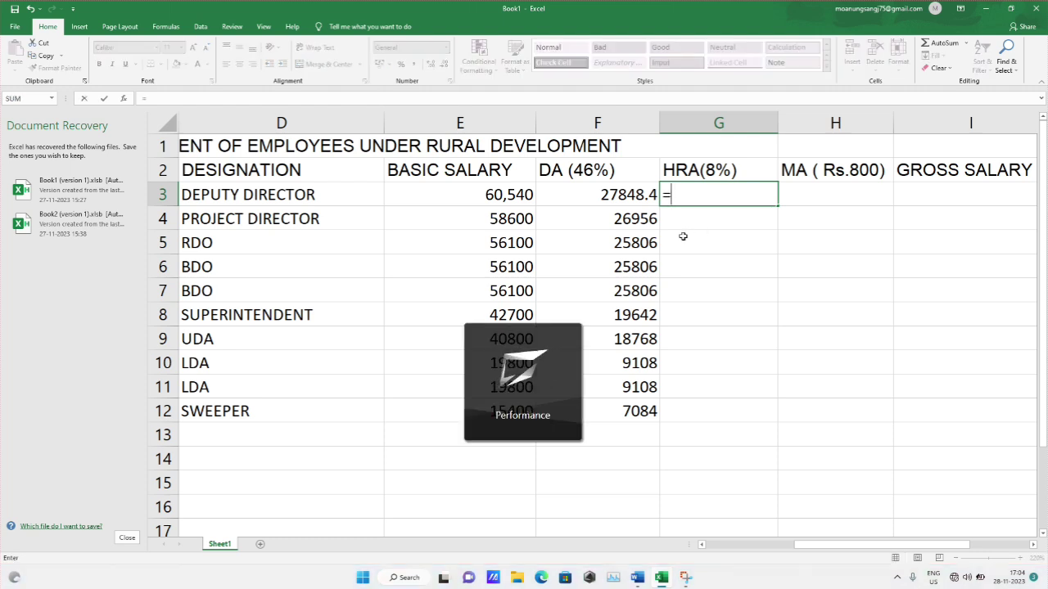
pyautogui.click(495, 199)
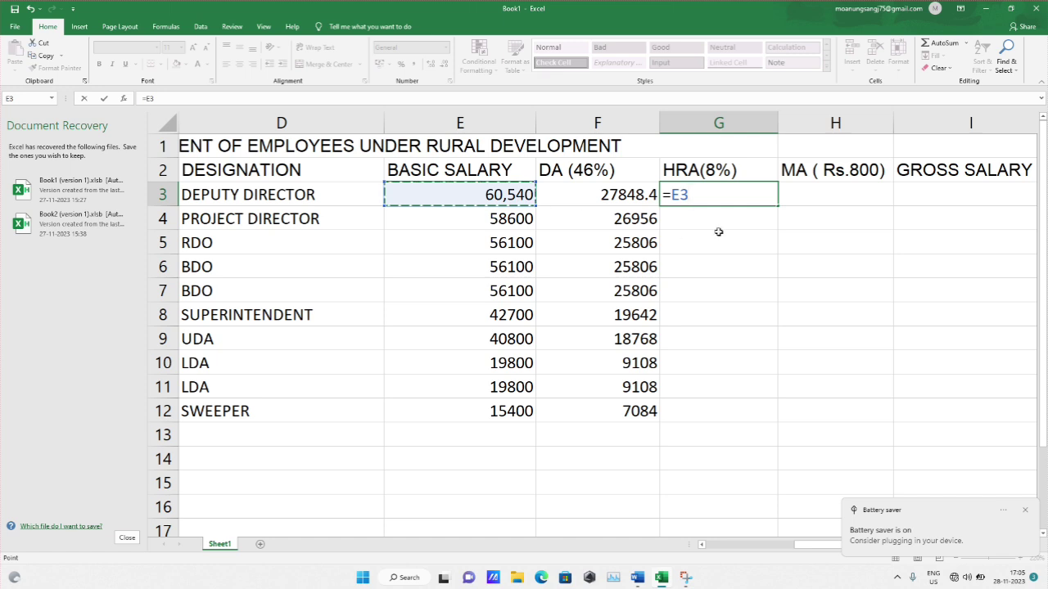
pyautogui.write('*')
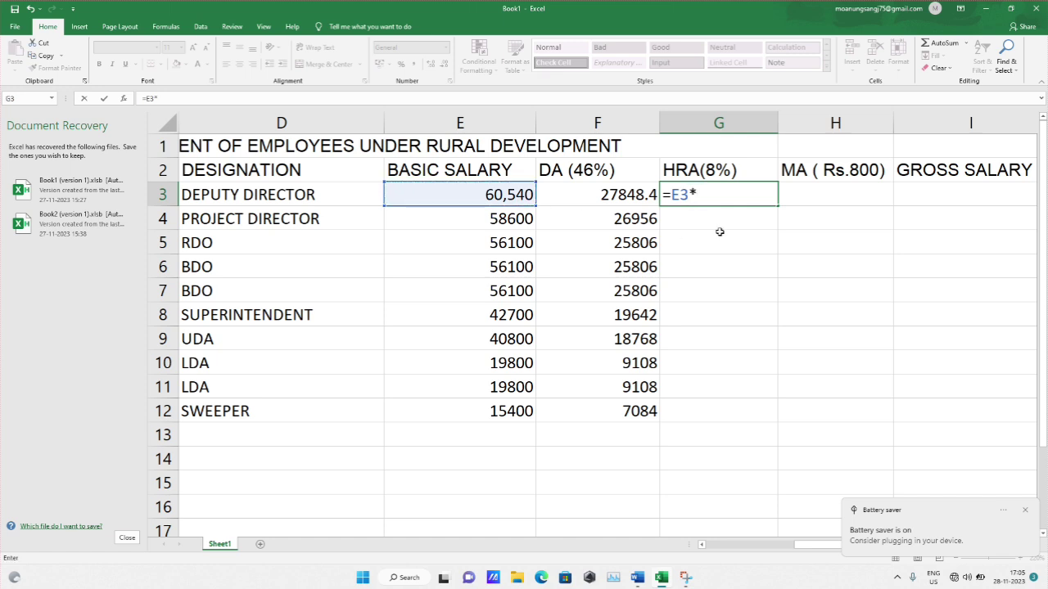
pyautogui.write('85')
pyautogui.press('BackSpace')
pyautogui.write('%')
pyautogui.press('Return')
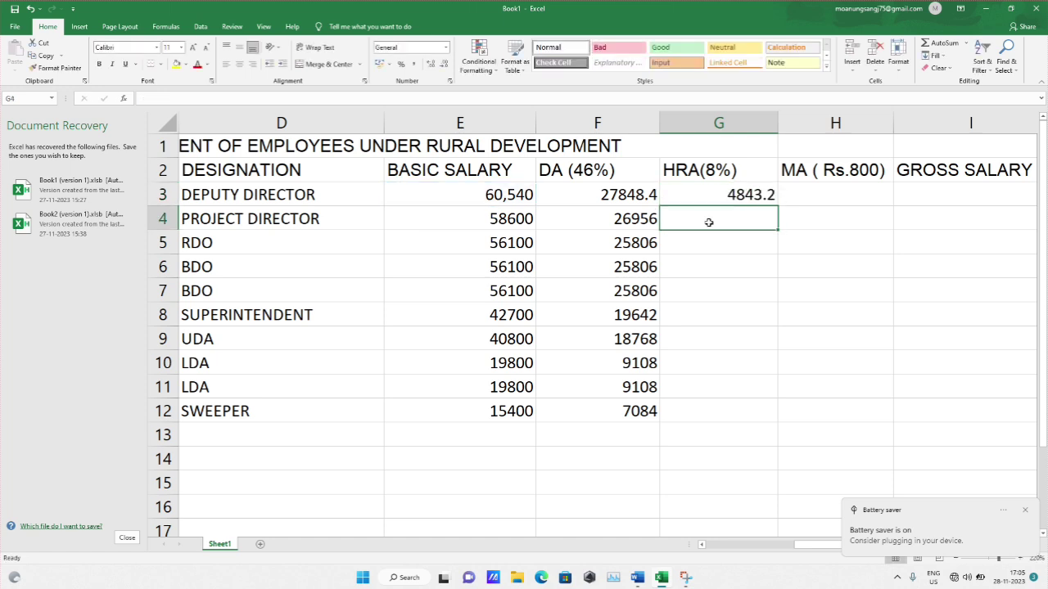
# Clear G3 and re-enter =E3*8%, giving 4843.2, then zoom in.
pyautogui.click(725, 199)
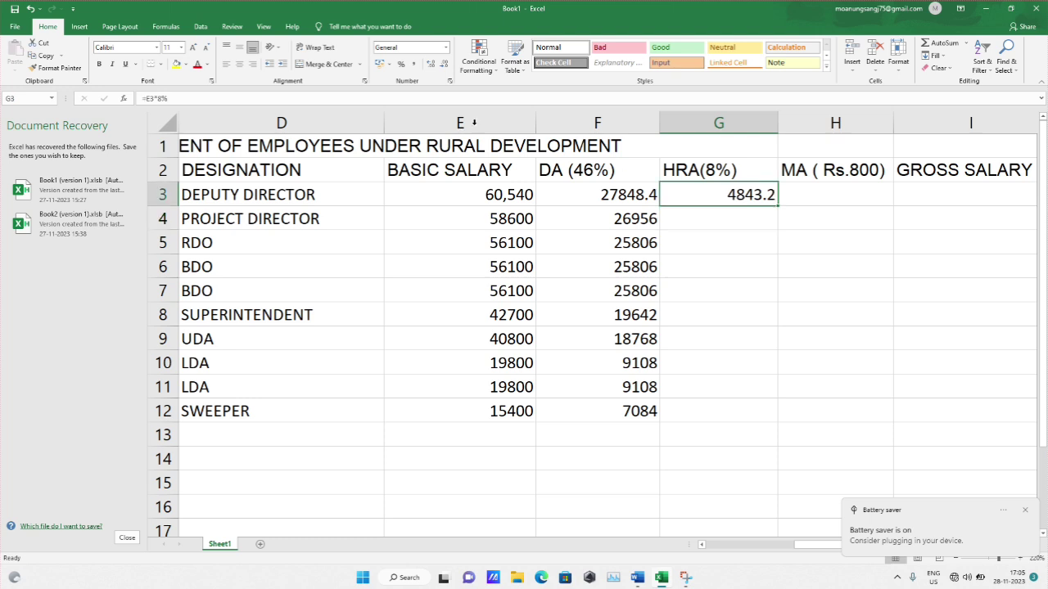
pyautogui.moveTo(174, 99); pyautogui.dragTo(123, 102)
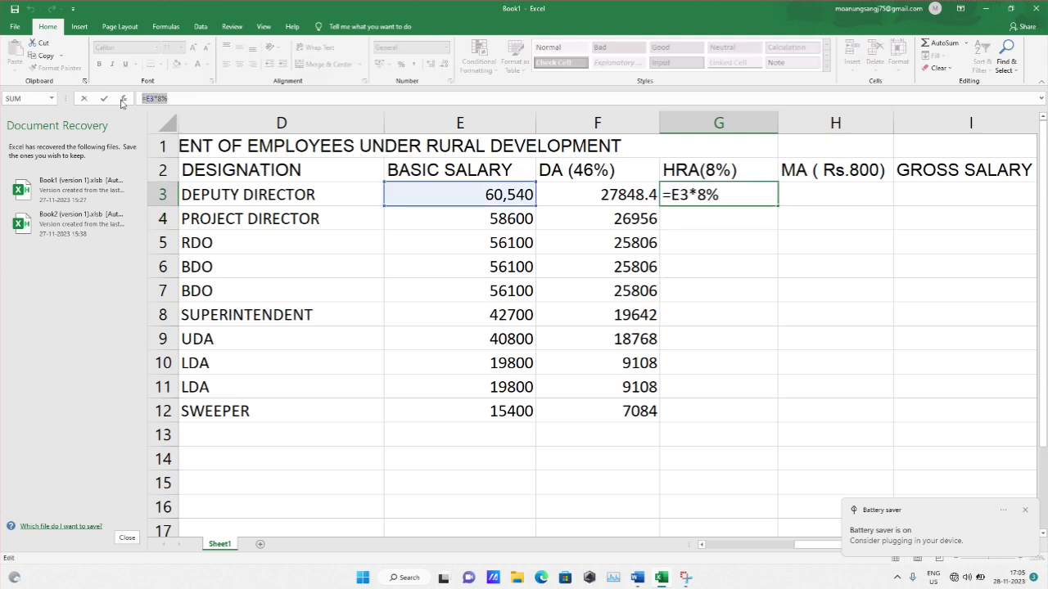
pyautogui.press('BackSpace')
pyautogui.write('=')
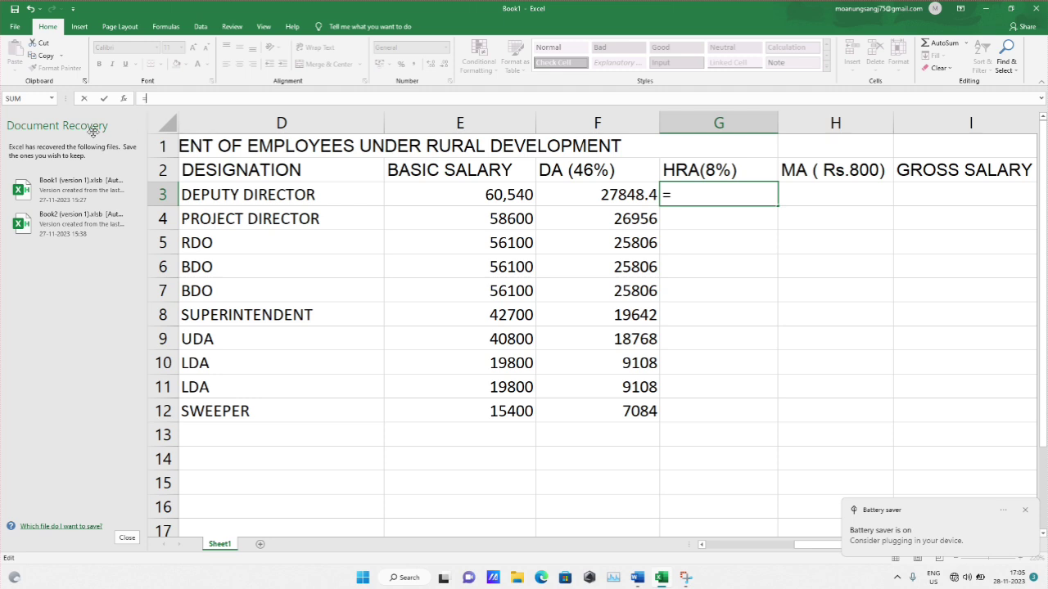
pyautogui.click(446, 197)
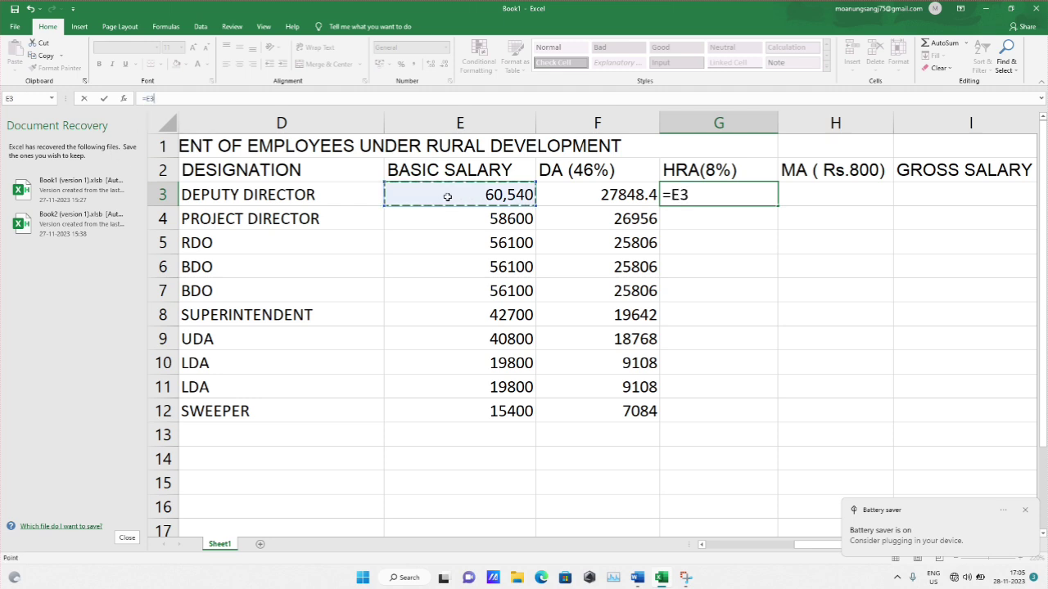
pyautogui.write('*8')
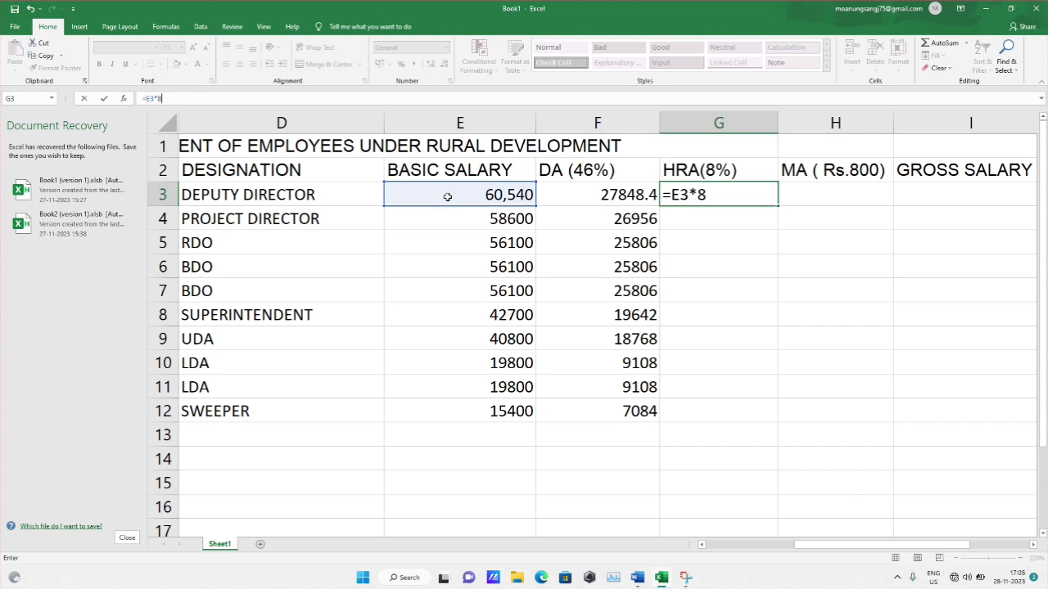
pyautogui.write('%')
pyautogui.press('Return')
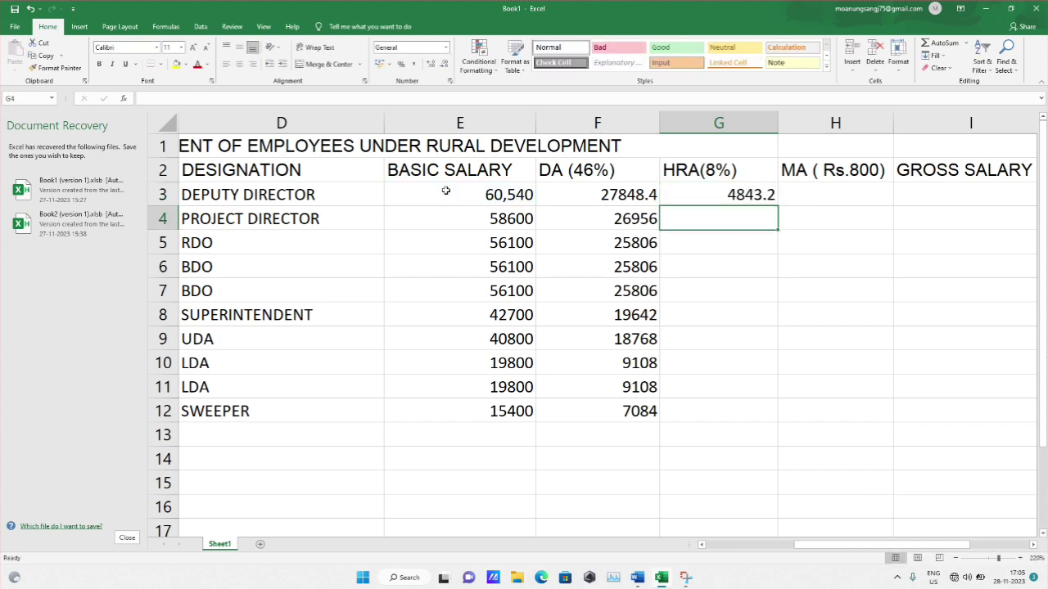
pyautogui.click(1020, 558)
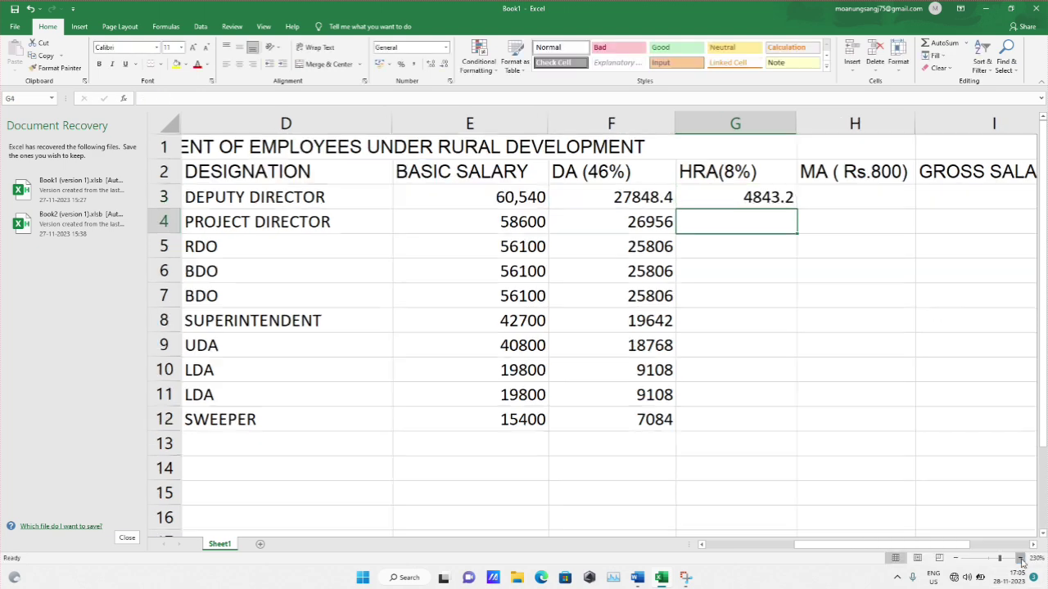
pyautogui.click(1020, 558)
pyautogui.click(1019, 557)
pyautogui.moveTo(966, 546); pyautogui.dragTo(991, 546)
# Copy the HRA formula down to G12 and fill H3:H12 with a medical allowance of 800.
pyautogui.click(626, 215)
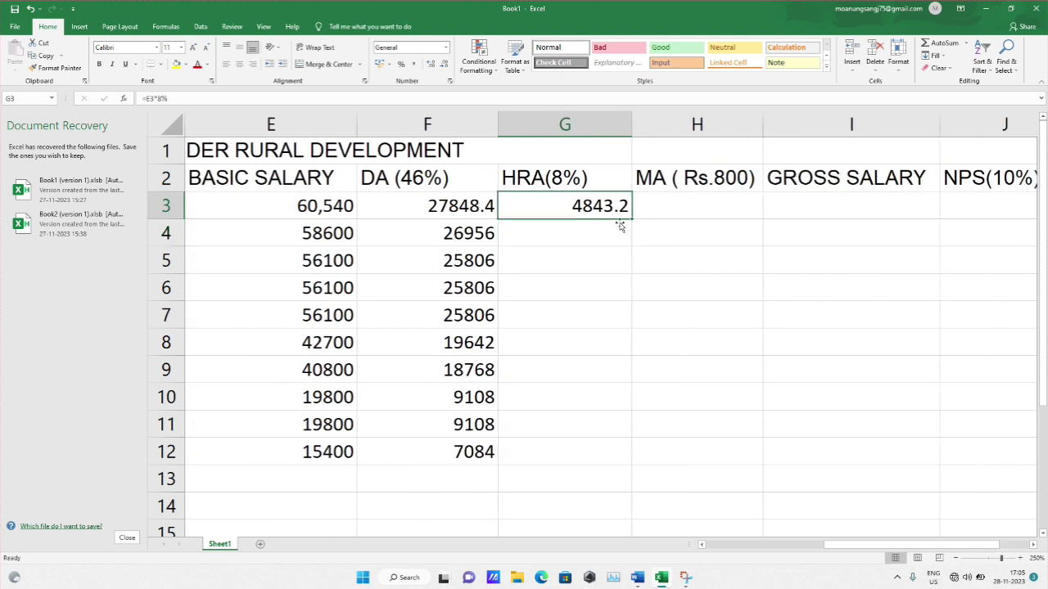
pyautogui.moveTo(631, 220); pyautogui.dragTo(611, 459)
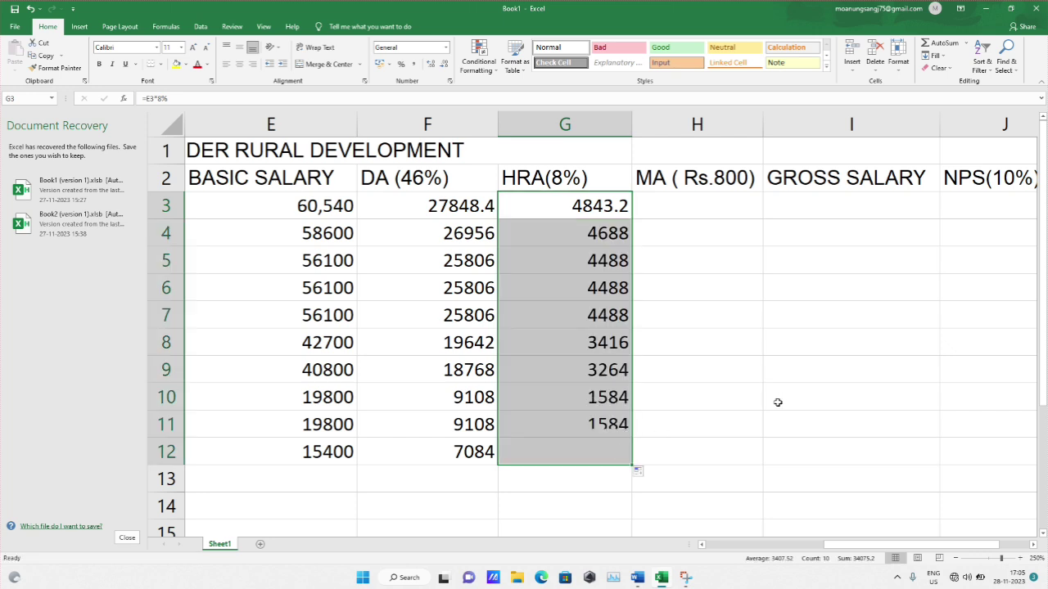
pyautogui.click(660, 199)
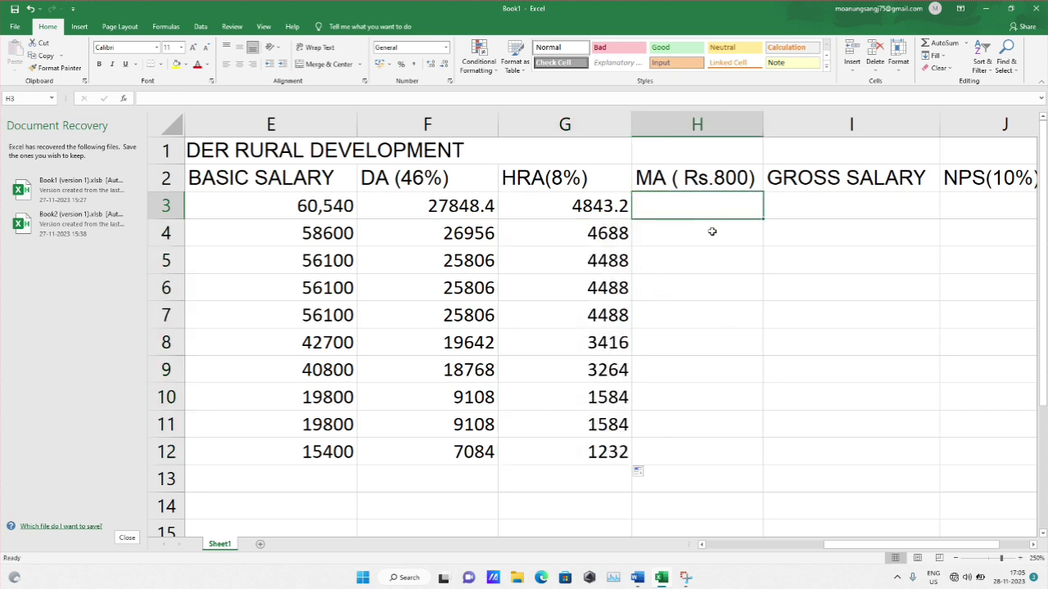
pyautogui.click(718, 212)
pyautogui.write('800')
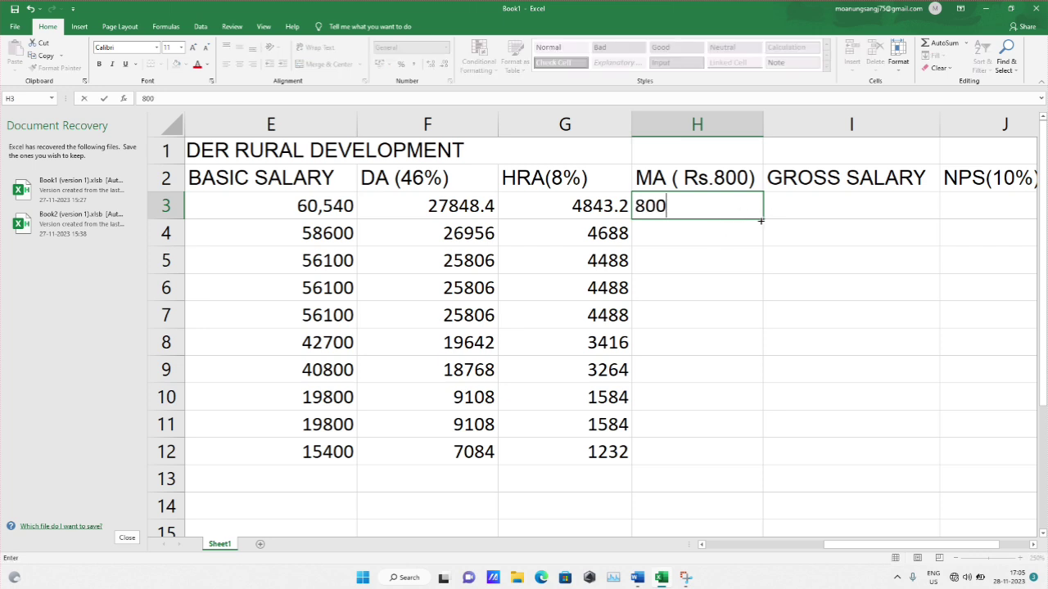
pyautogui.moveTo(763, 219); pyautogui.dragTo(761, 460)
pyautogui.click(837, 402)
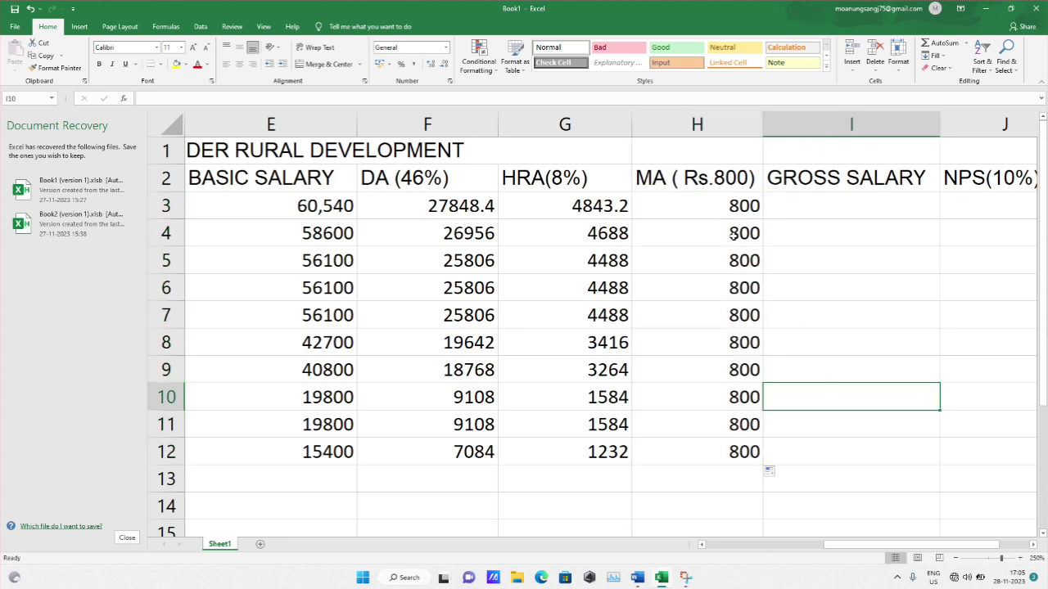
pyautogui.click(773, 209)
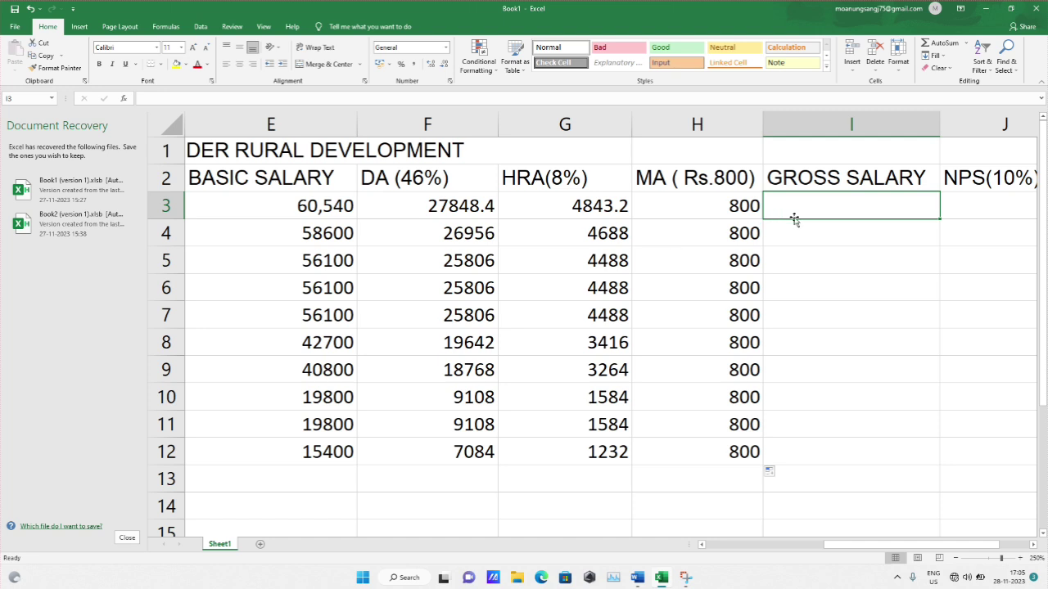
# Enter =SUM(E3:H3) in I3, removing a stray F3 reference.
pyautogui.write('=')
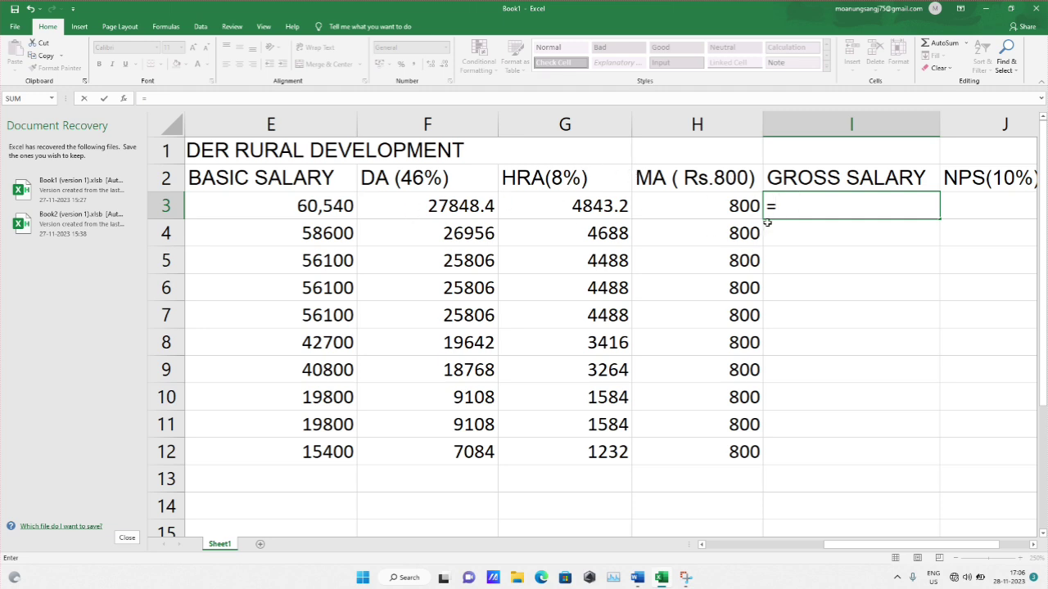
pyautogui.write('SUM')
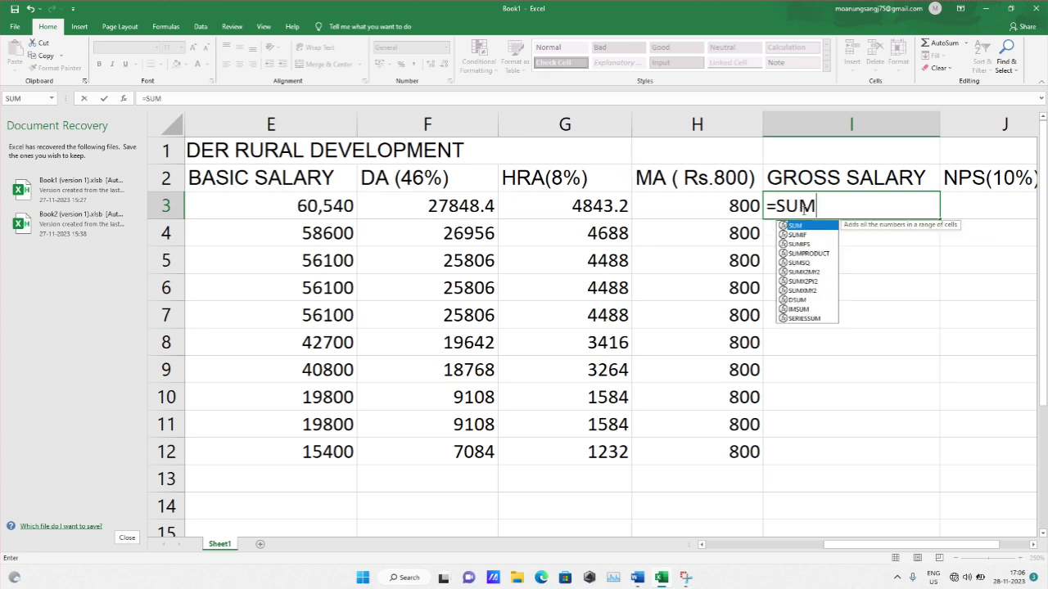
pyautogui.write('(')
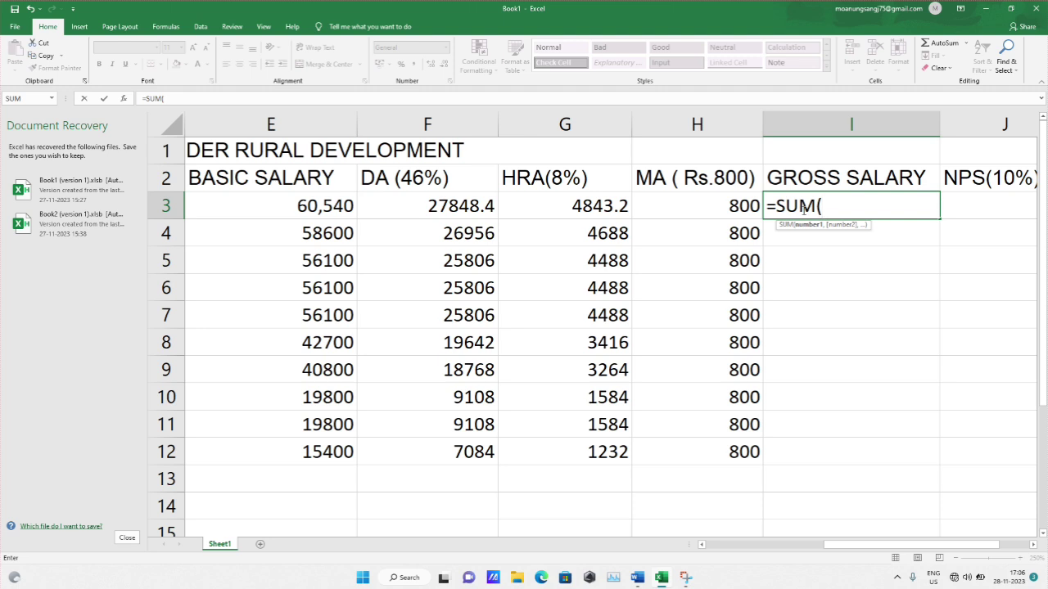
pyautogui.click(316, 209)
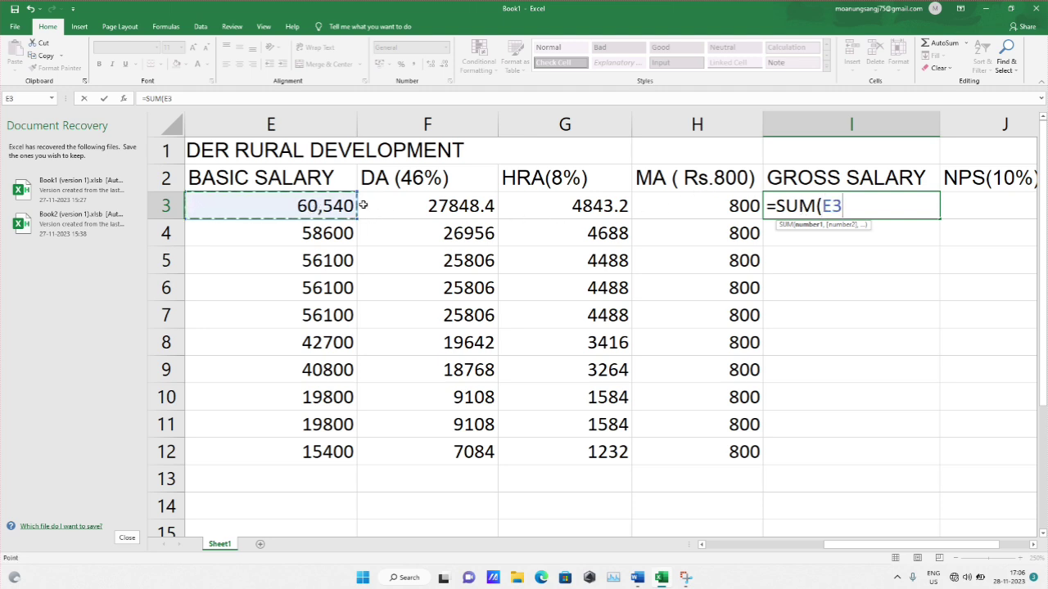
pyautogui.click(385, 206)
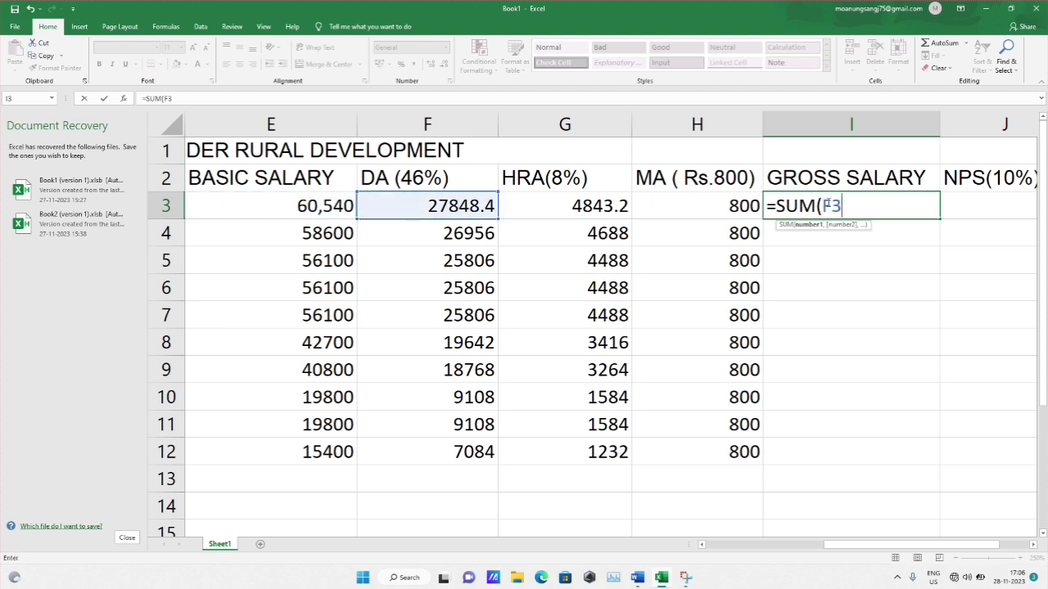
pyautogui.press('BackSpace')
pyautogui.press('BackSpace')
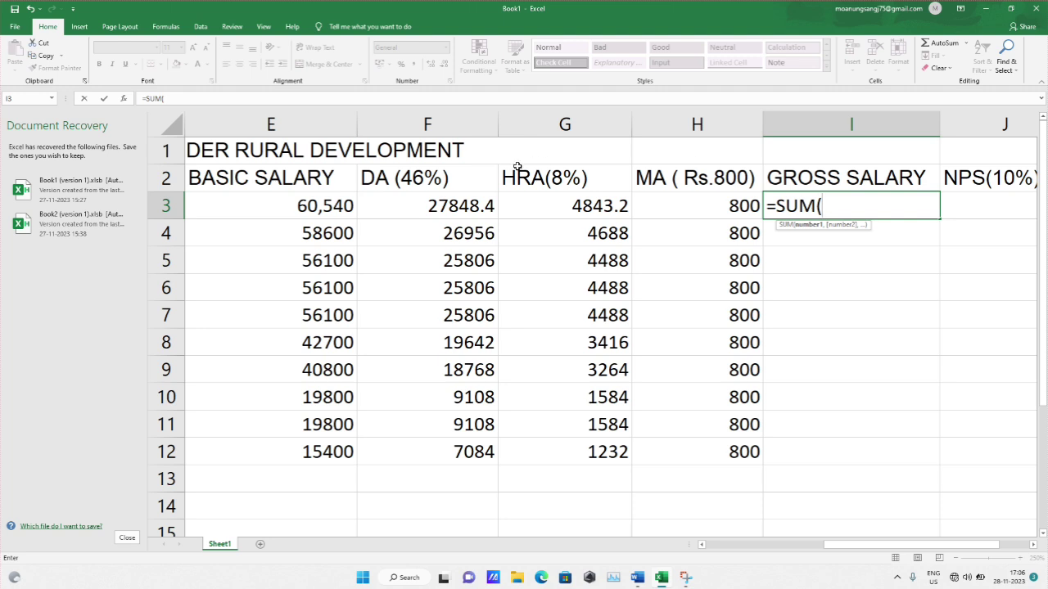
pyautogui.moveTo(230, 197); pyautogui.dragTo(698, 197)
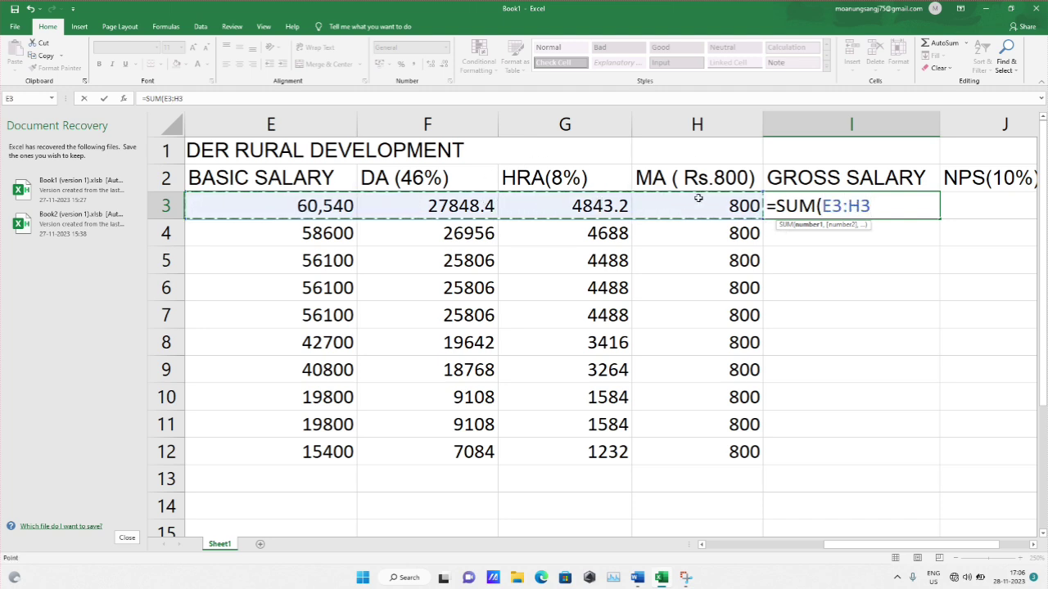
pyautogui.write(')')
pyautogui.press('Return')
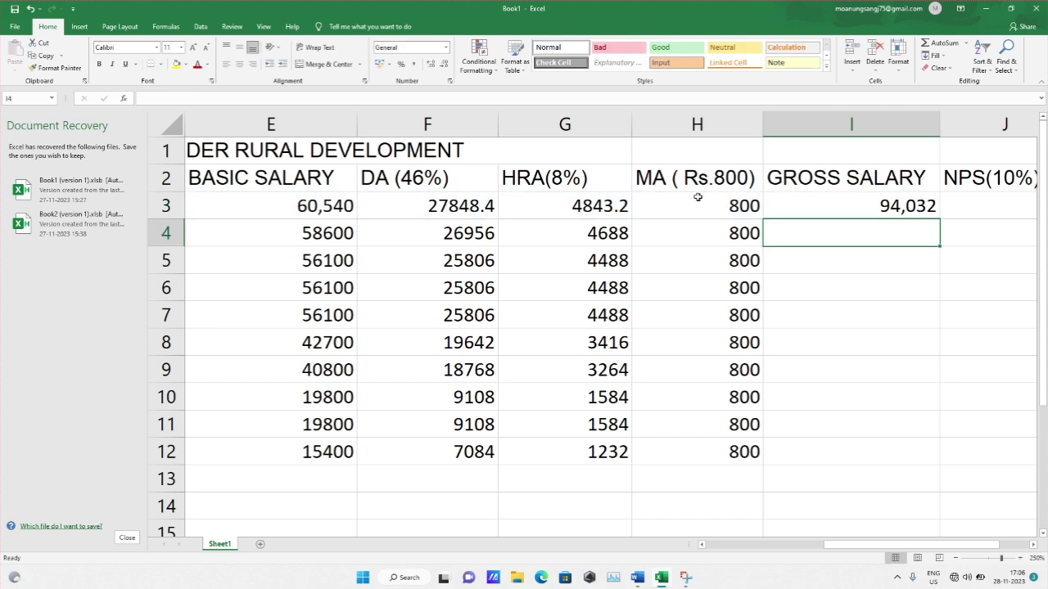
# Clear I3 and re-enter =SUM(E3:H3), giving a gross of 94,032.
pyautogui.click(907, 205)
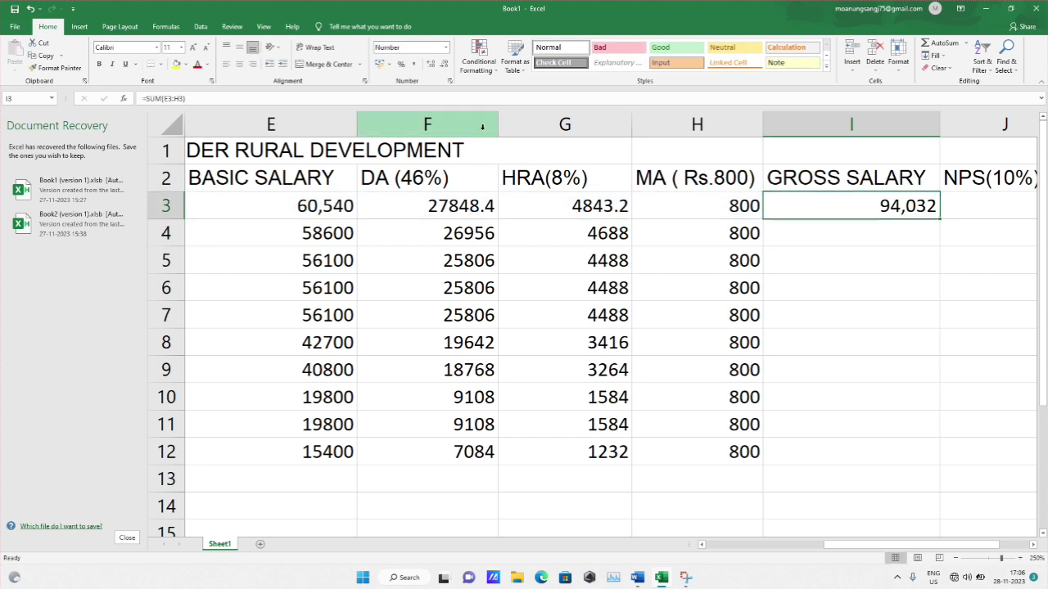
pyautogui.click(201, 98)
pyautogui.hotkey('ctrl', 'a')
pyautogui.press('BackSpace')
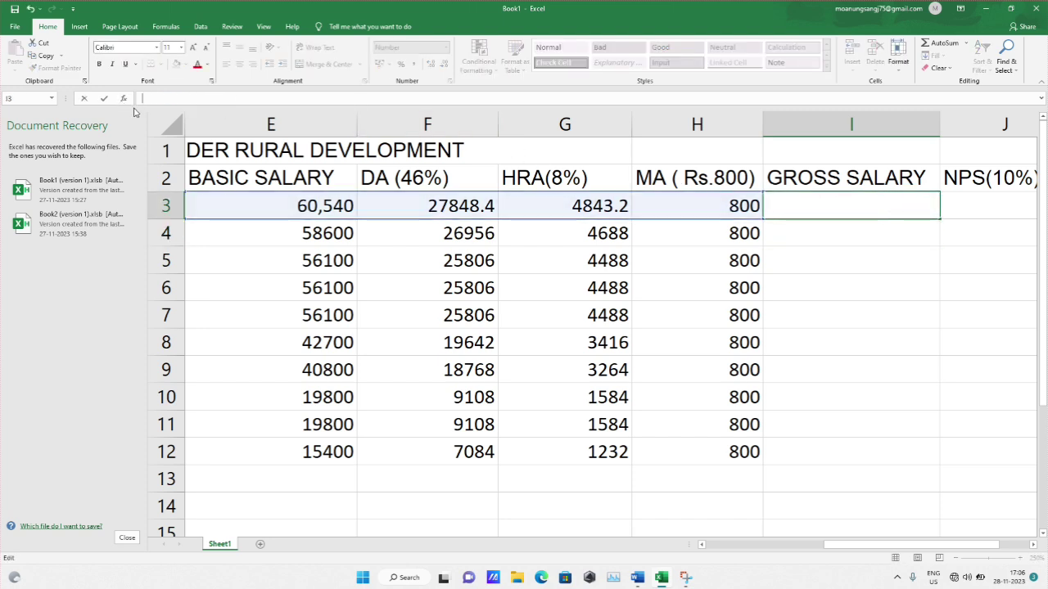
pyautogui.write('=SUM')
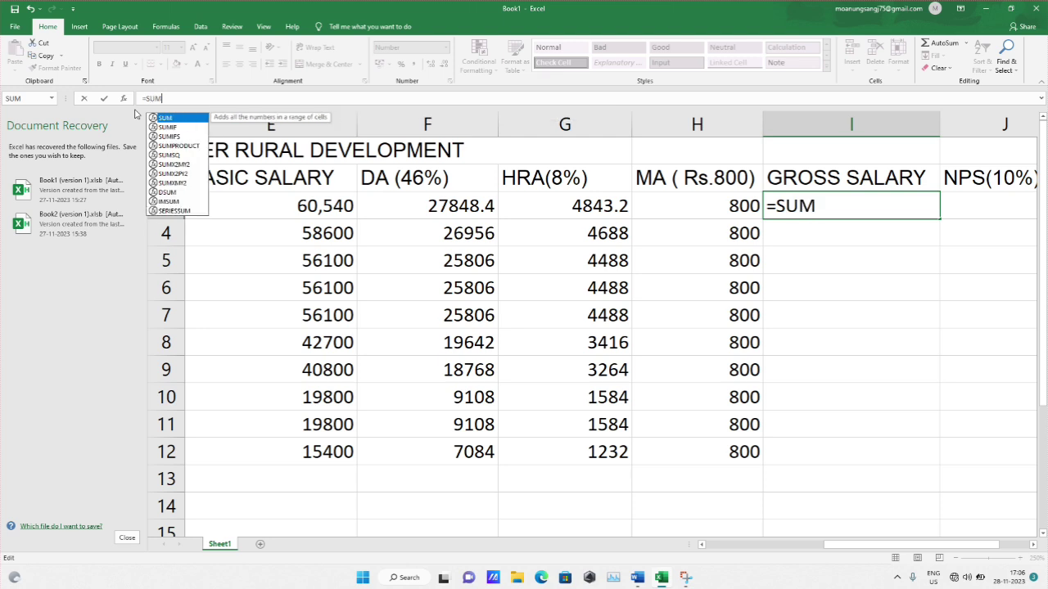
pyautogui.write('(')
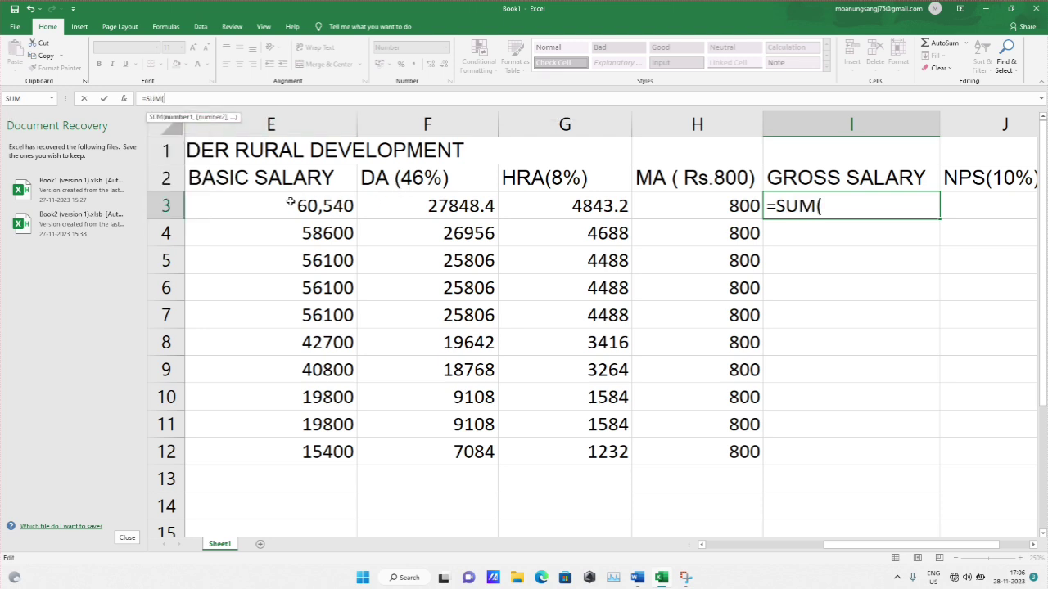
pyautogui.moveTo(288, 201); pyautogui.dragTo(684, 206)
pyautogui.write(')')
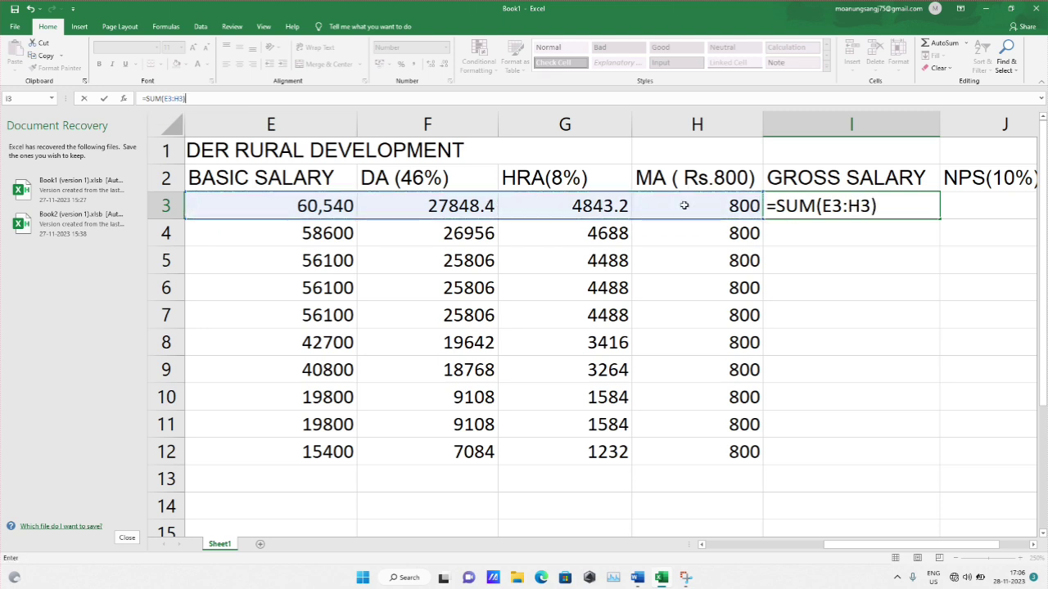
pyautogui.press('Return')
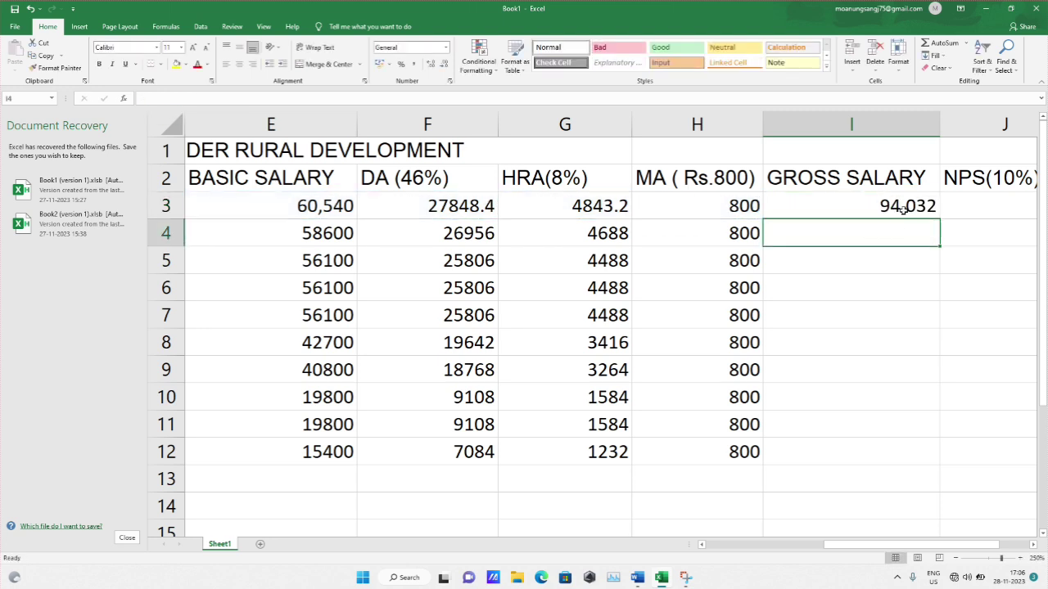
pyautogui.click(930, 209)
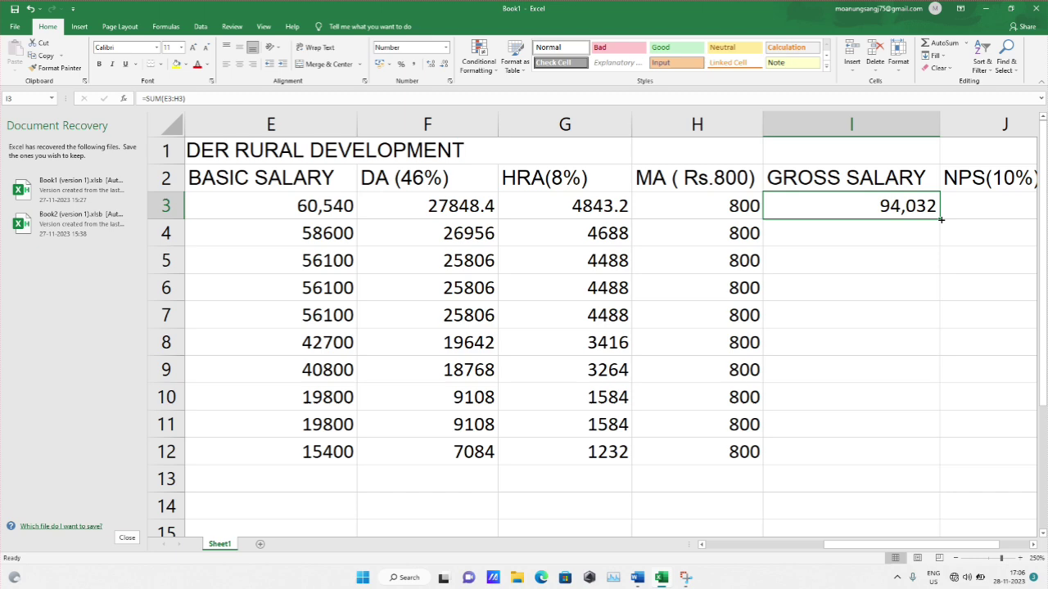
pyautogui.click(1019, 558)
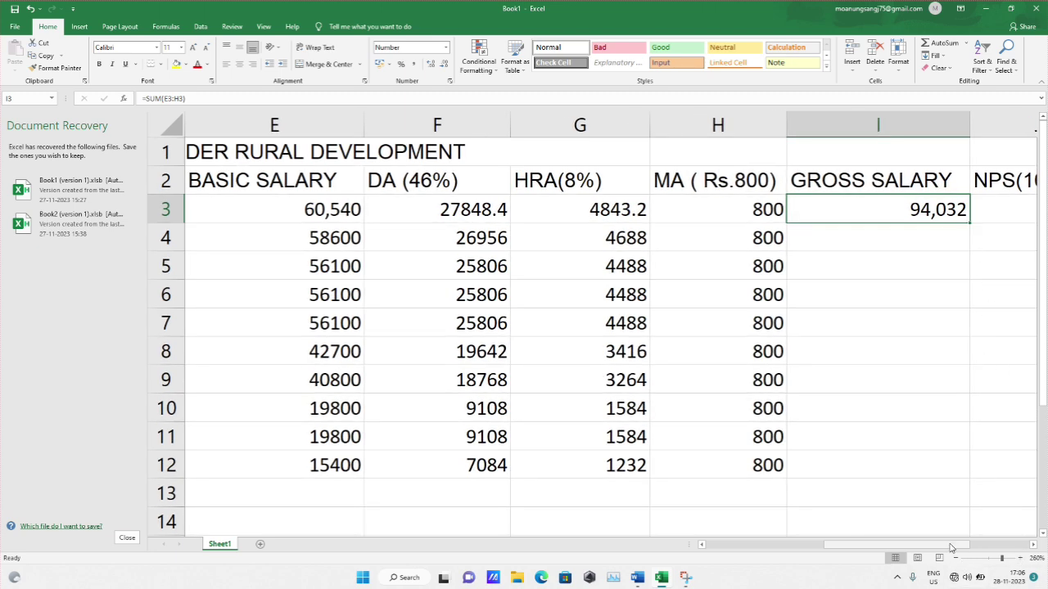
# Copy the SUM formula from I3 down to I12, giving totals from 91,044 to 24,516.
pyautogui.hscroll(1, 941, 491)
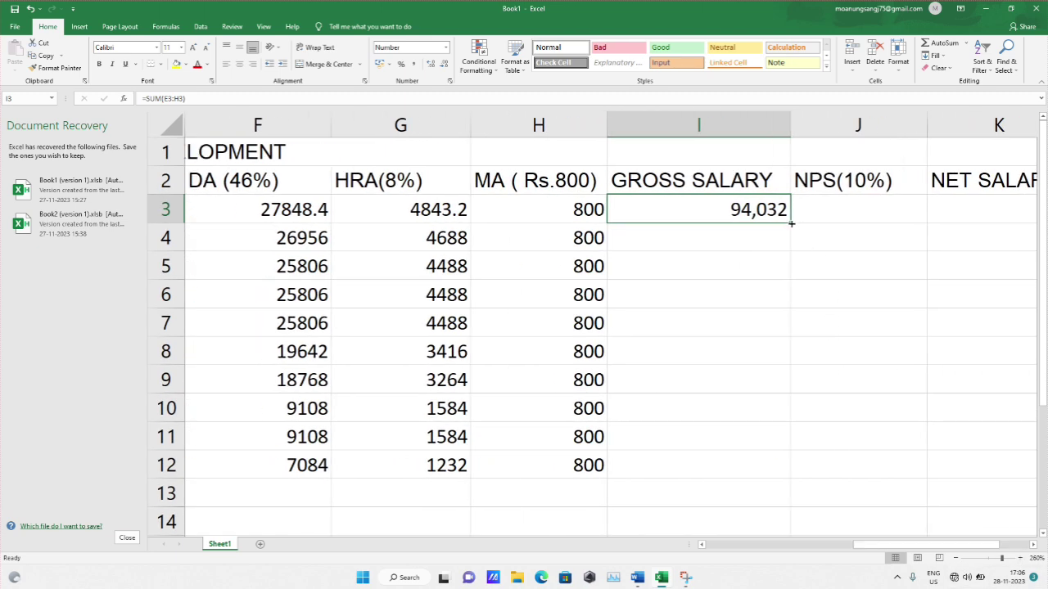
pyautogui.moveTo(791, 222); pyautogui.dragTo(773, 473)
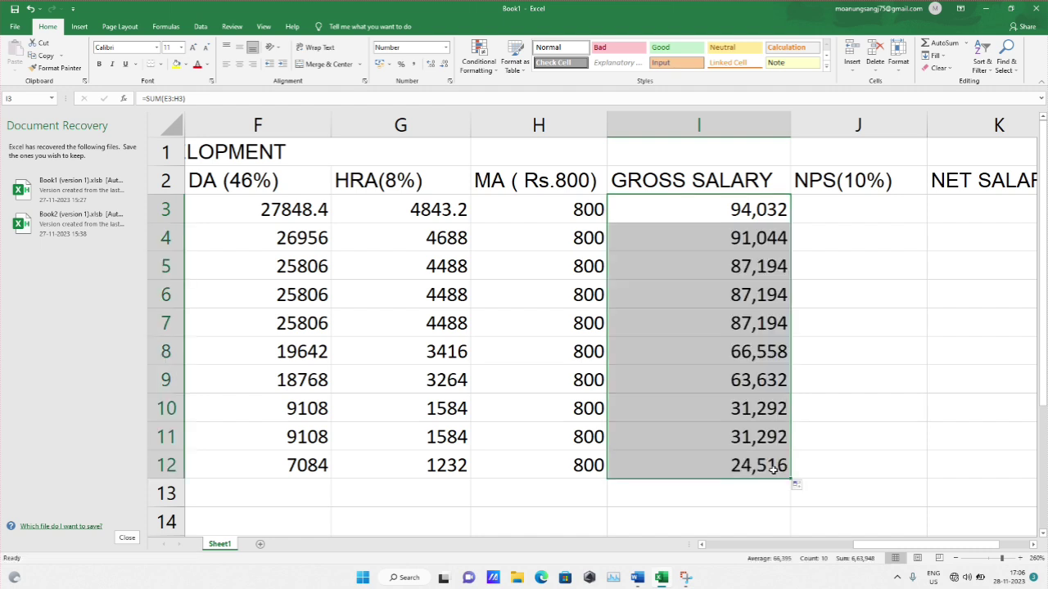
pyautogui.click(870, 419)
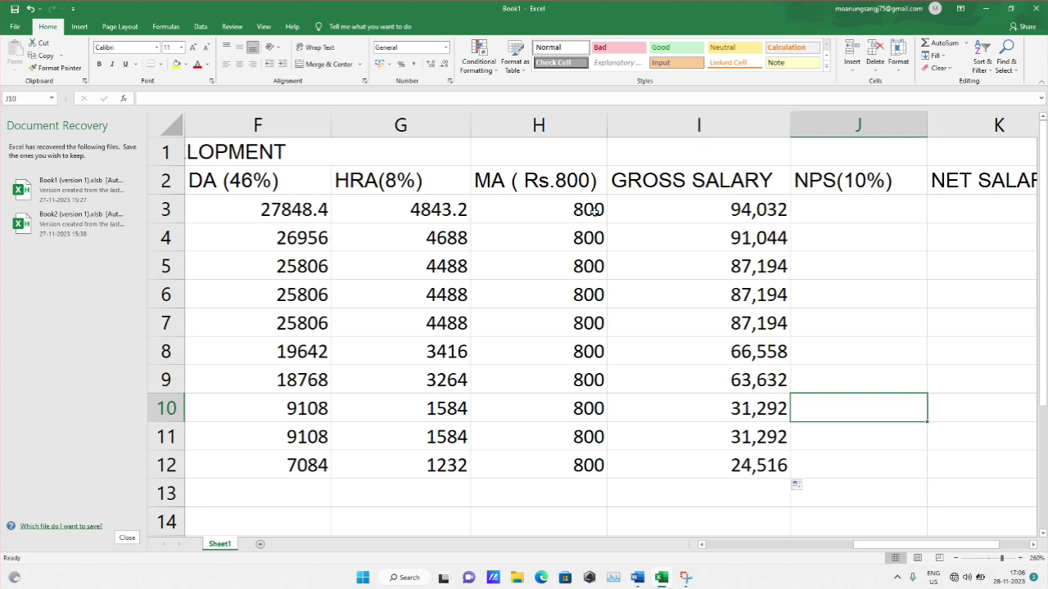
pyautogui.click(843, 218)
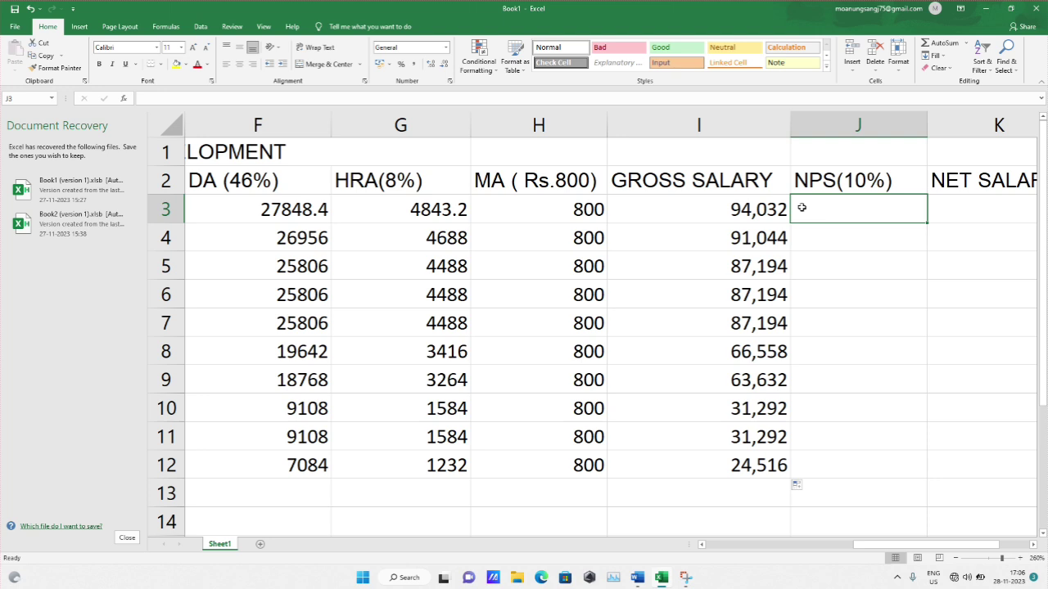
# Enter the NPS formula =I3*10% in J3.
pyautogui.write('=')
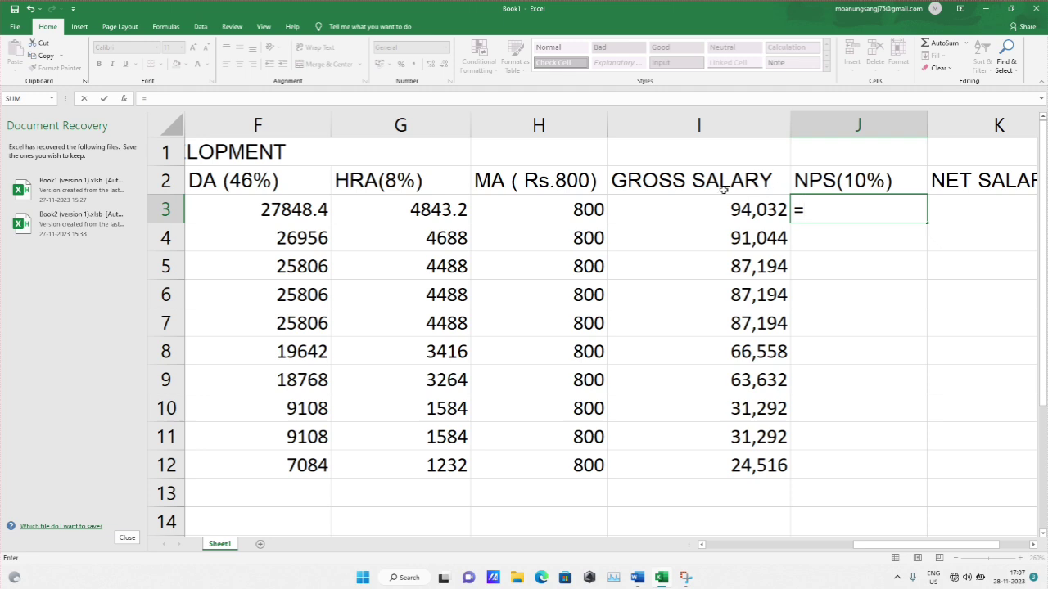
pyautogui.click(771, 210)
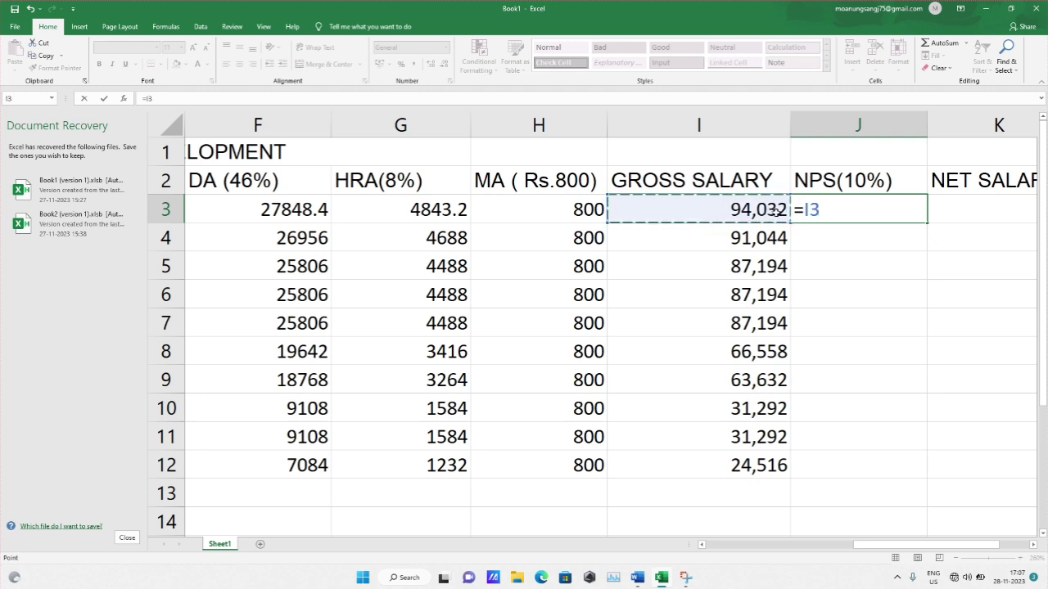
pyautogui.write('*10')
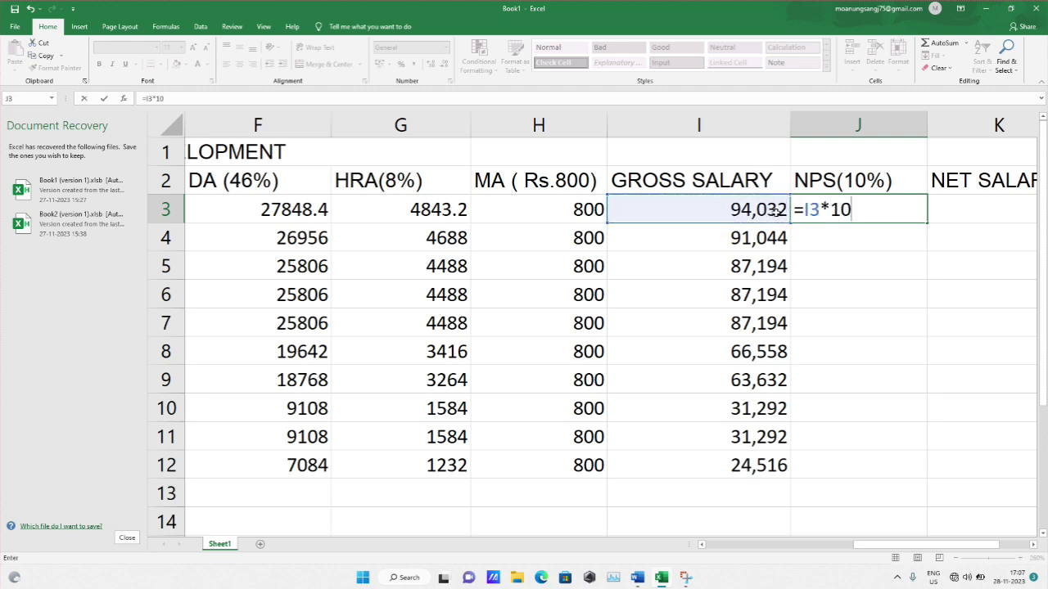
pyautogui.write('%')
pyautogui.press('Return')
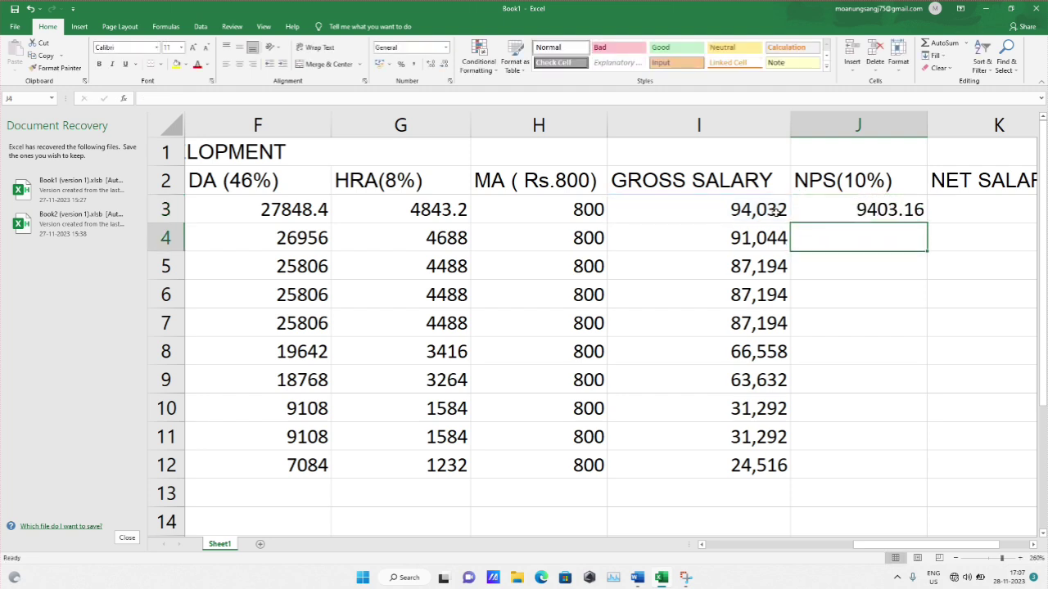
# Delete J3's formula and re-enter =I3*10%.
pyautogui.click(839, 213)
pyautogui.tripleClick(160, 98)
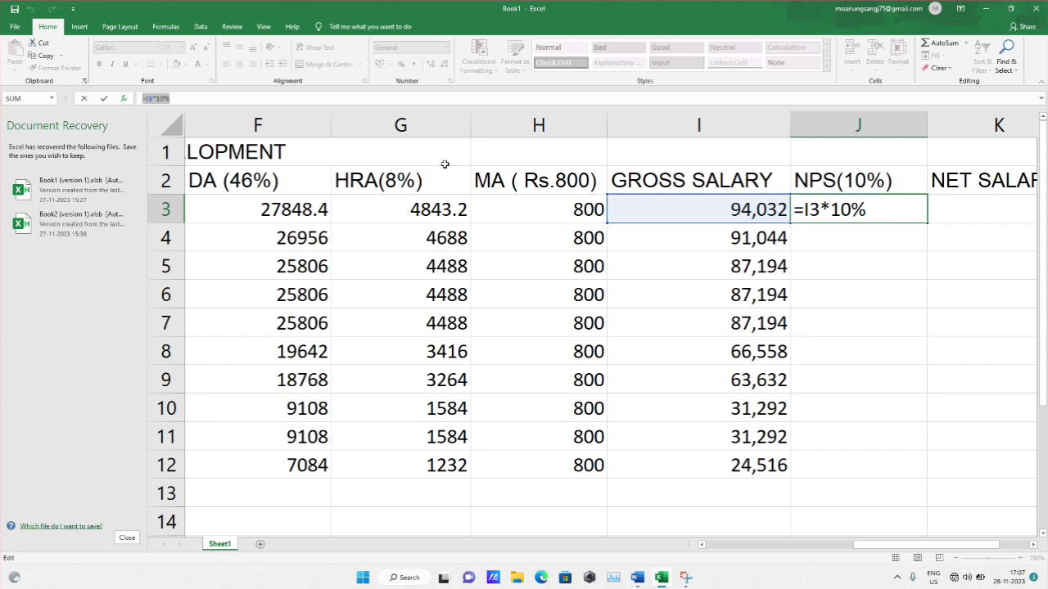
pyautogui.click(829, 210)
pyautogui.moveTo(862, 209); pyautogui.dragTo(787, 211)
pyautogui.press('BackSpace')
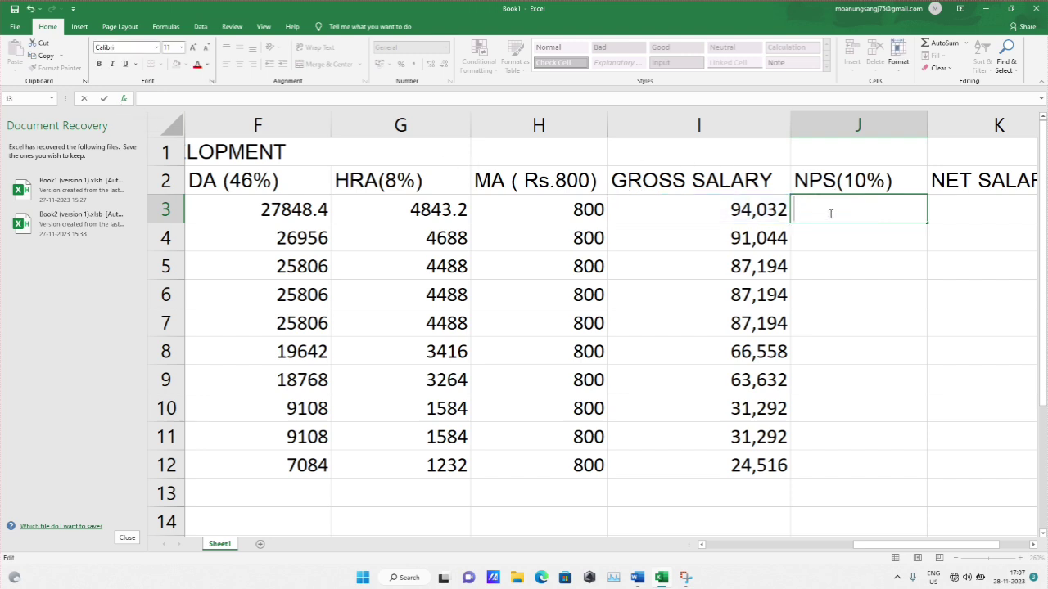
pyautogui.write('=')
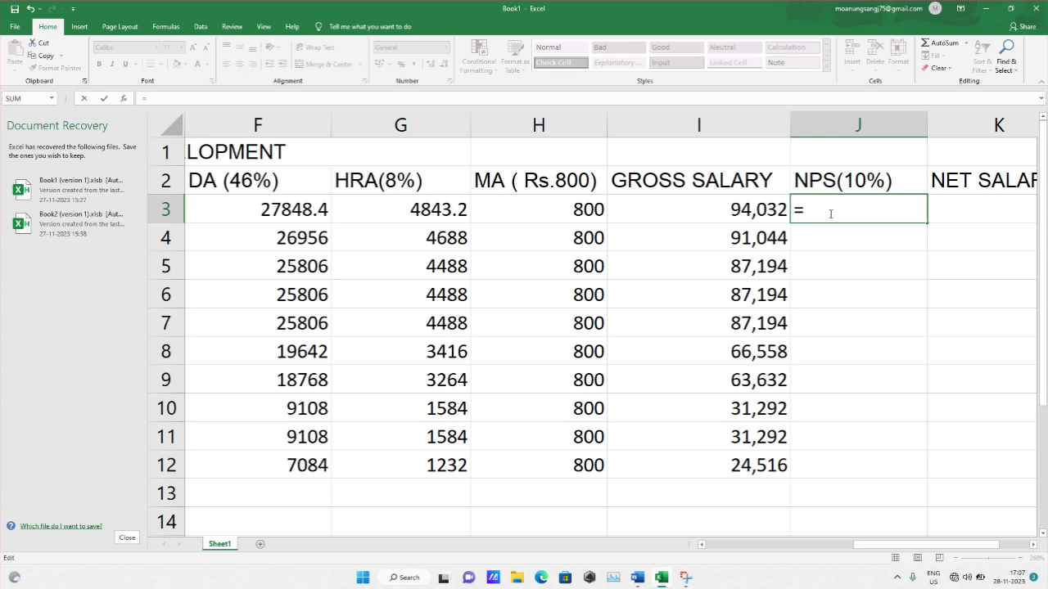
pyautogui.click(768, 206)
pyautogui.write('*')
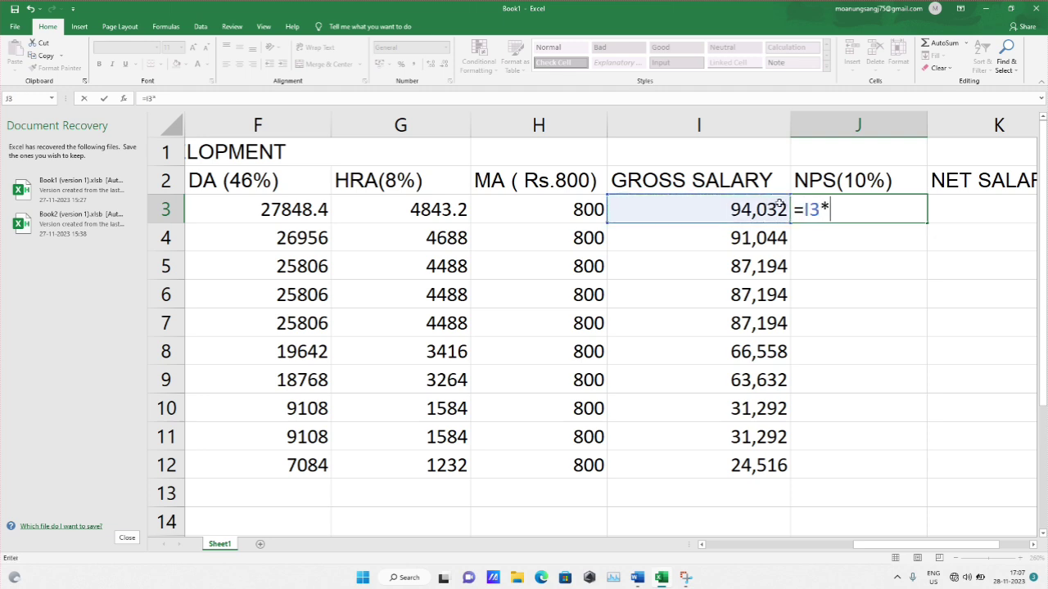
pyautogui.write('10%')
pyautogui.press('Return')
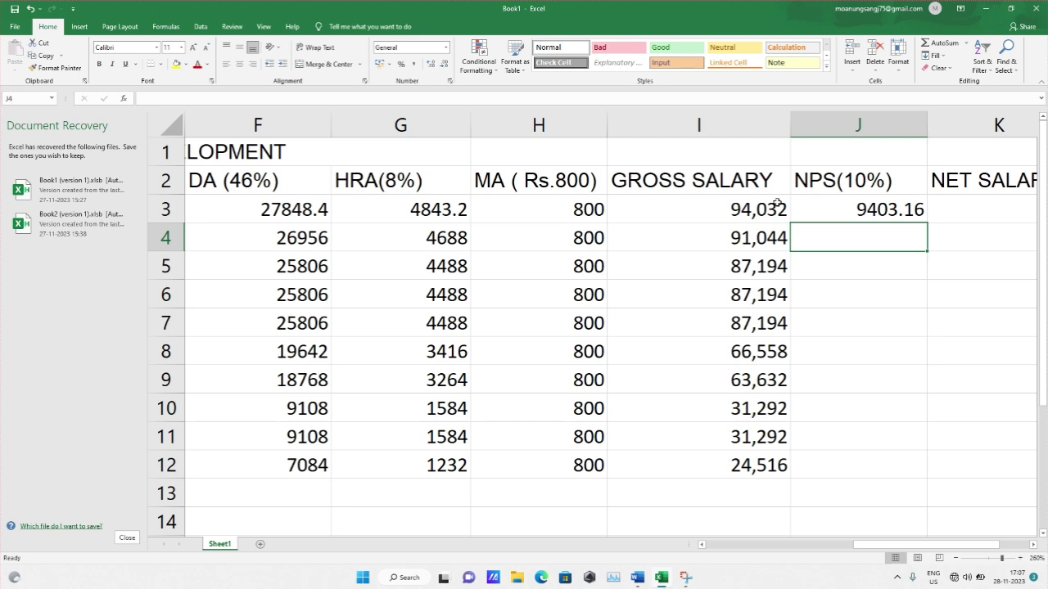
# Copy the NPS formula down to J12, giving 9403.16 down to 2451.6.
pyautogui.click(874, 207)
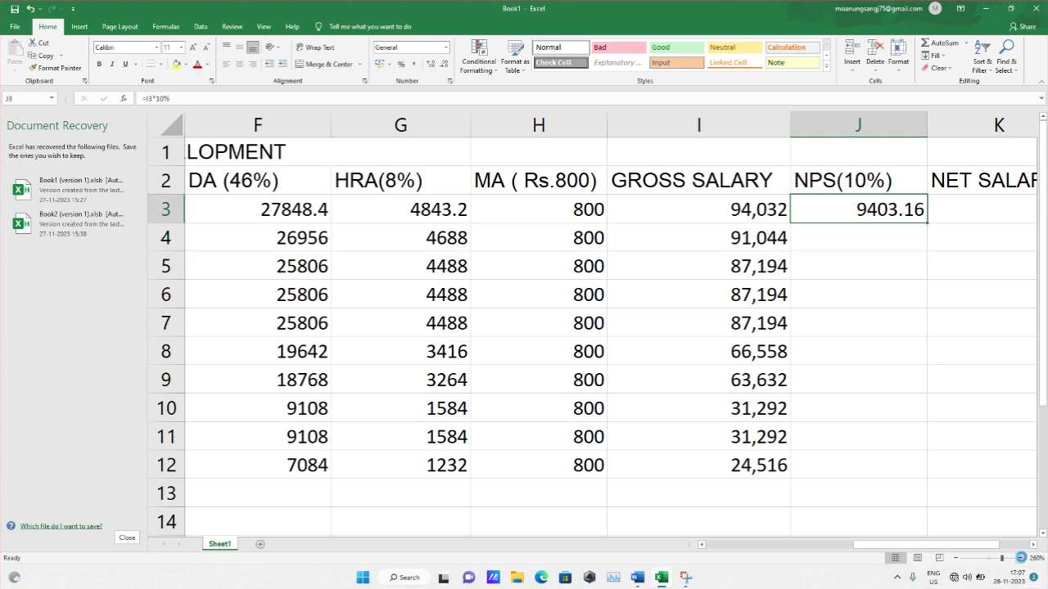
pyautogui.click(1033, 557)
pyautogui.moveTo(804, 229); pyautogui.dragTo(783, 486)
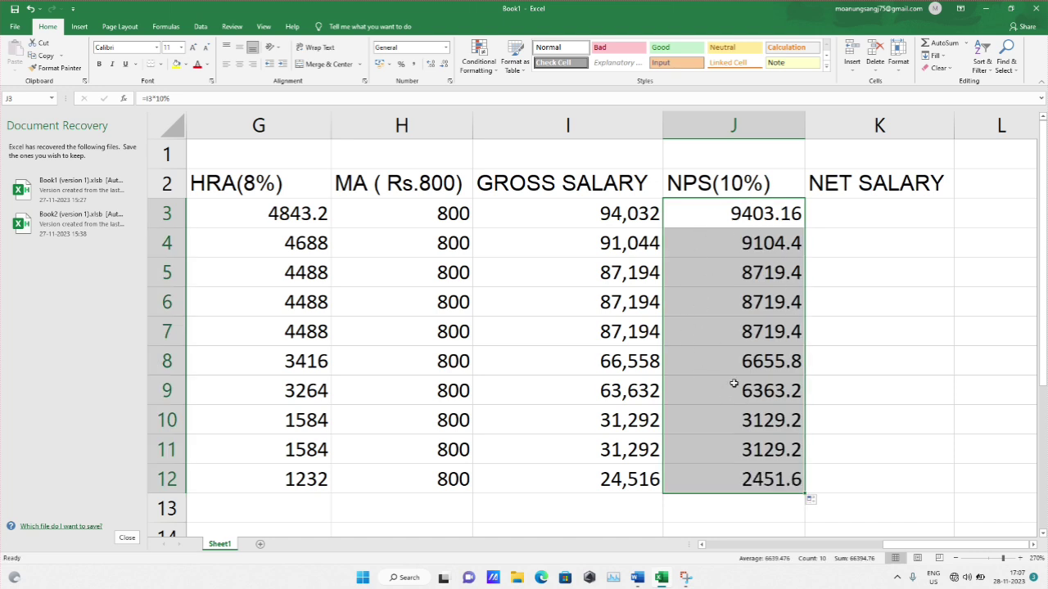
pyautogui.click(753, 262)
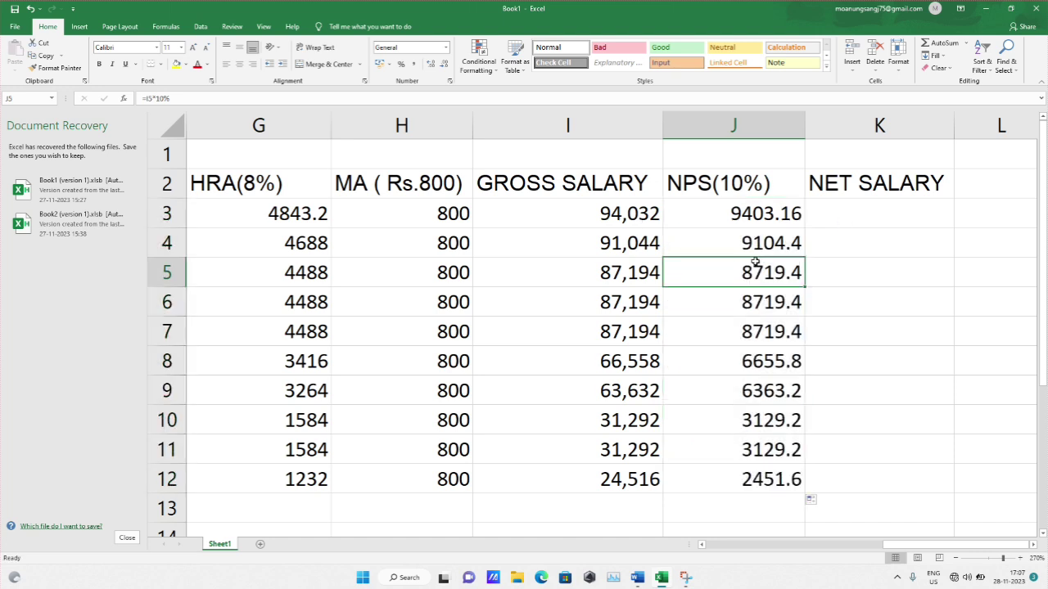
pyautogui.click(819, 212)
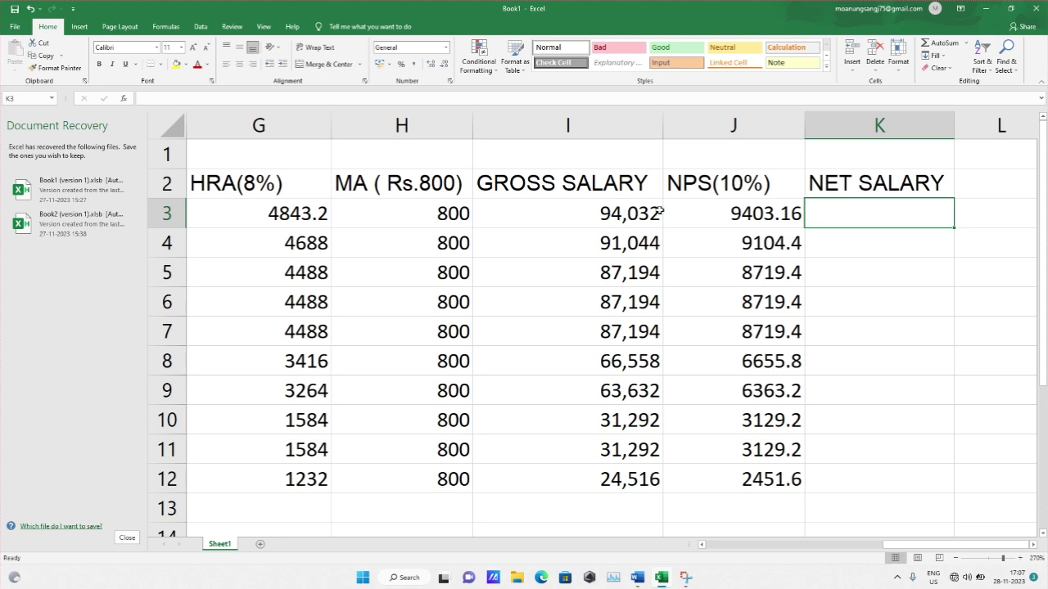
# Enter the net salary formula =I3-J3 in K3.
pyautogui.write('=')
pyautogui.click(614, 216)
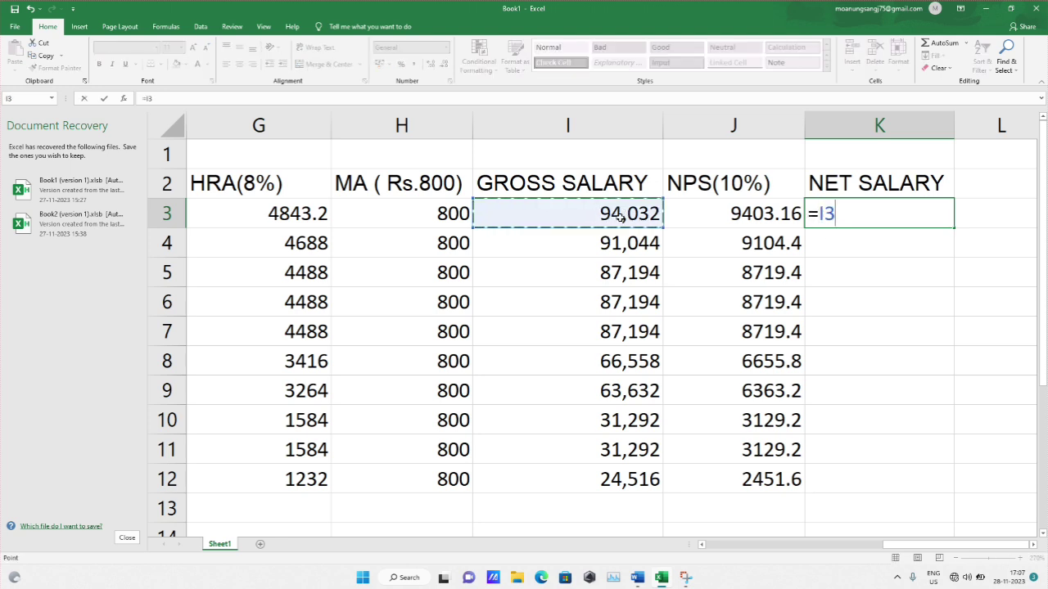
pyautogui.write('-')
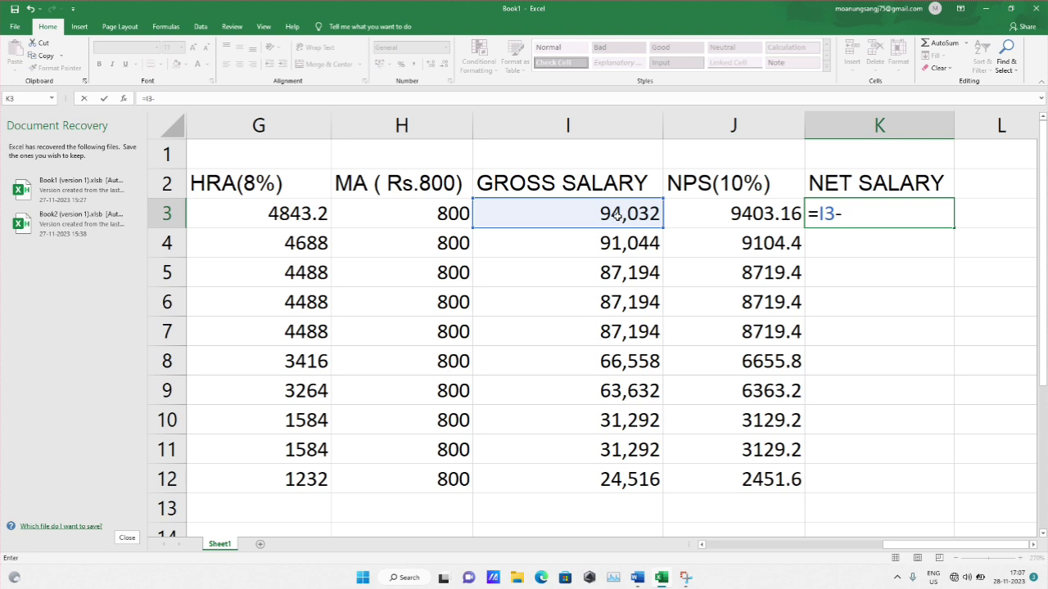
pyautogui.click(749, 218)
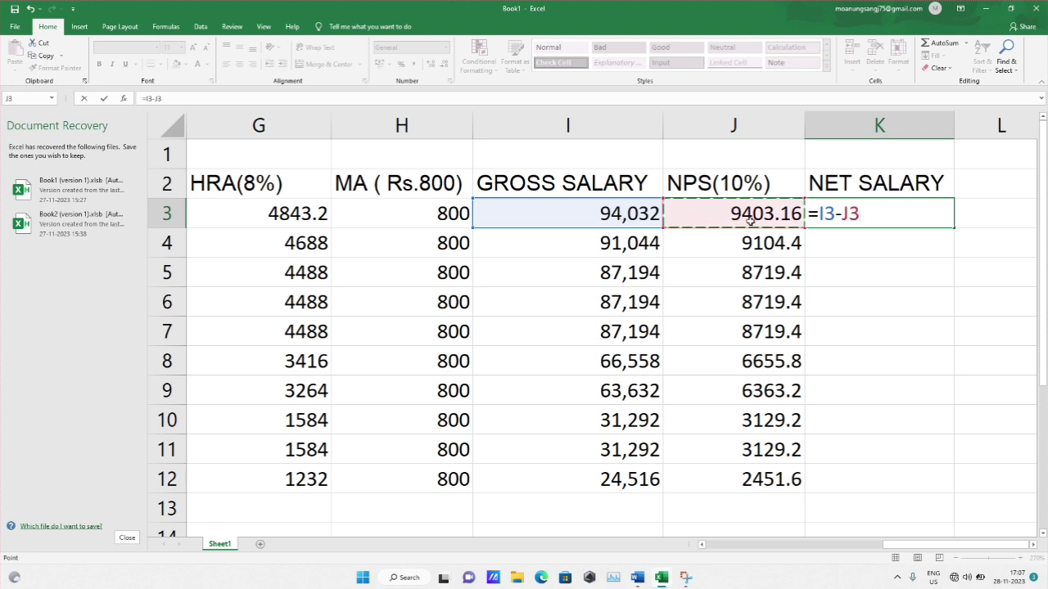
pyautogui.press('Return')
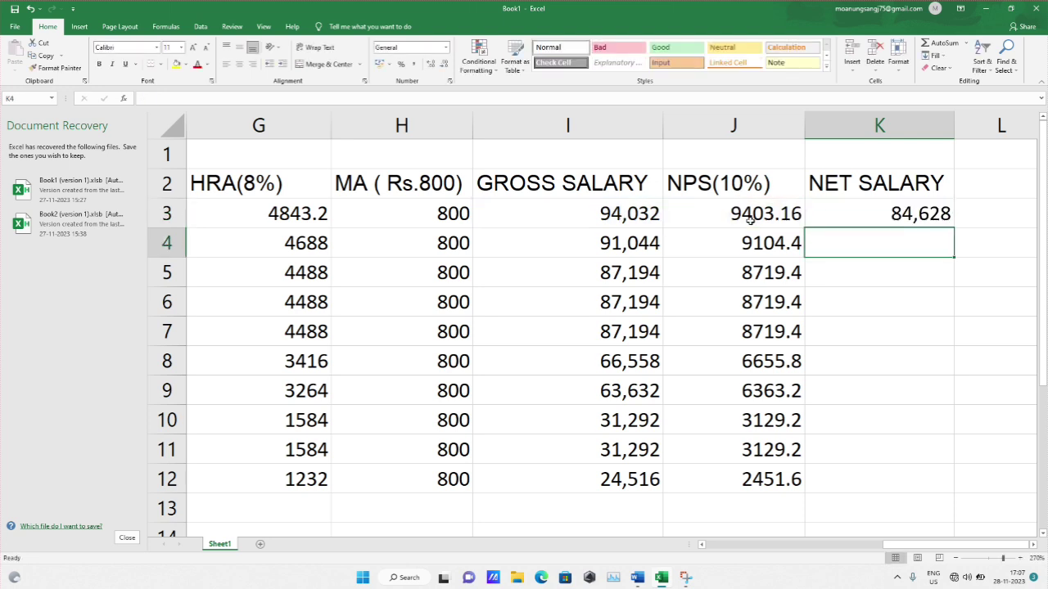
# Redo =I3-J3 in K3 and fill it down to K12, giving 84,628 to 22,064.
pyautogui.click(838, 208)
pyautogui.click(181, 98)
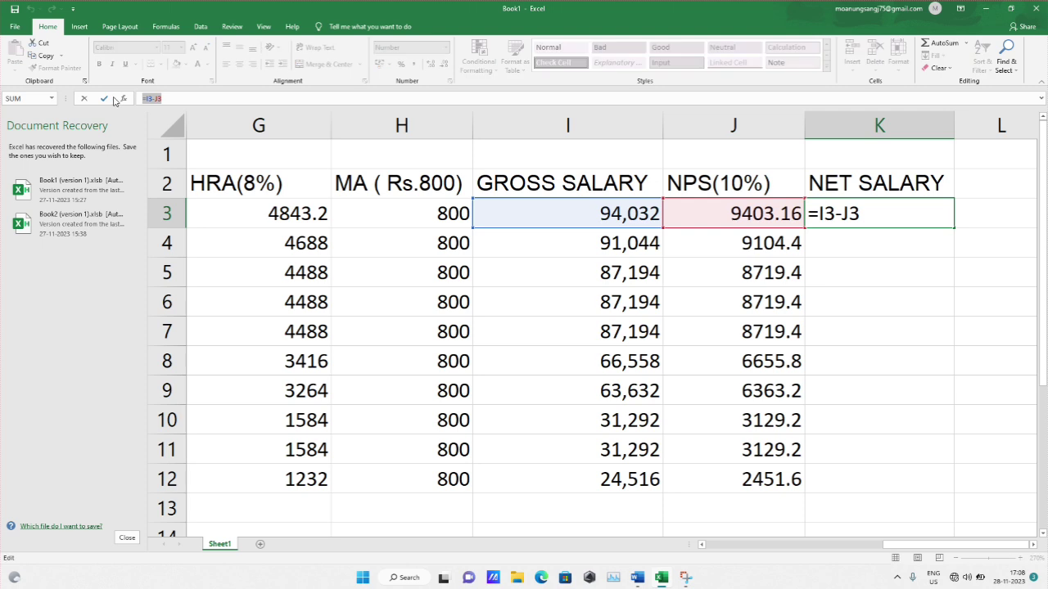
pyautogui.press('BackSpace')
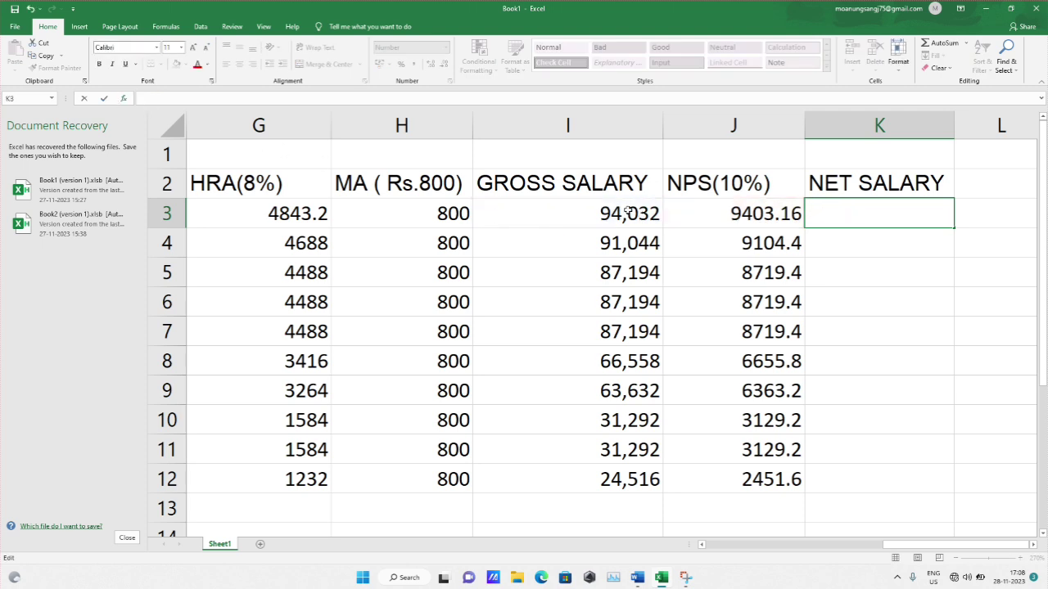
pyautogui.write('=')
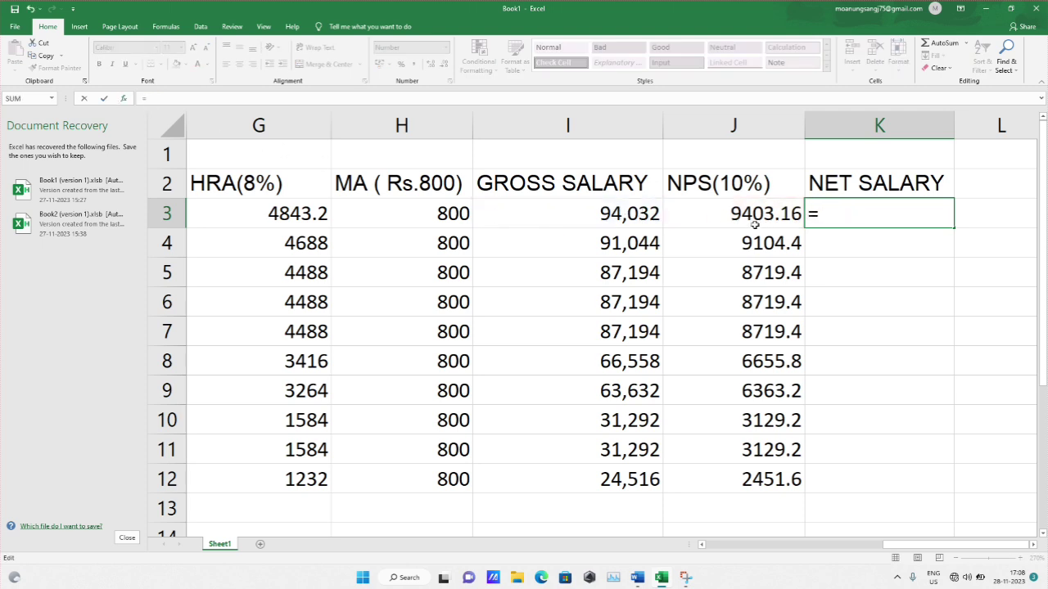
pyautogui.click(657, 215)
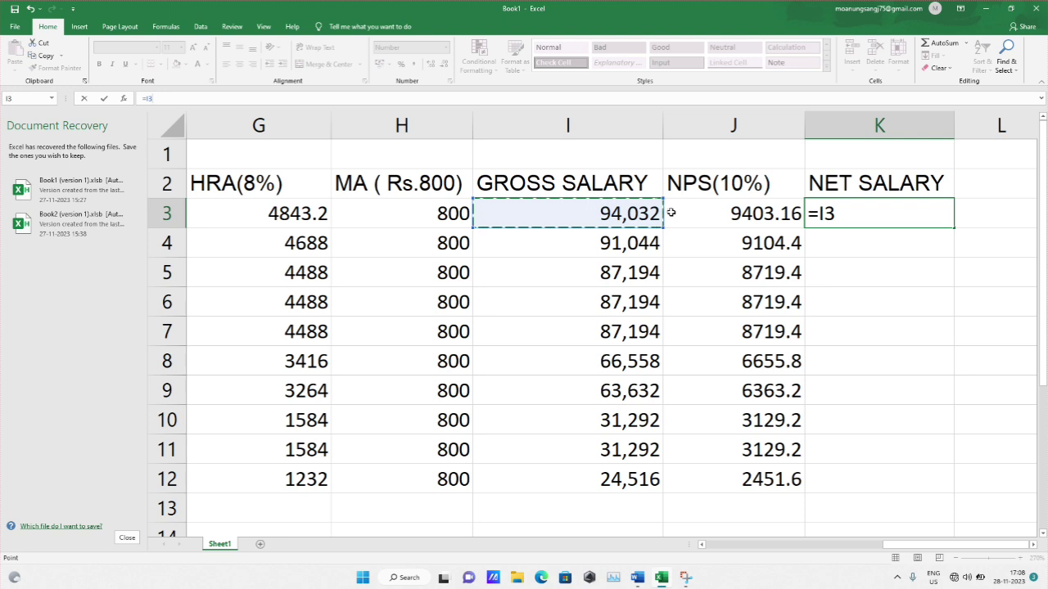
pyautogui.write('-')
pyautogui.click(704, 216)
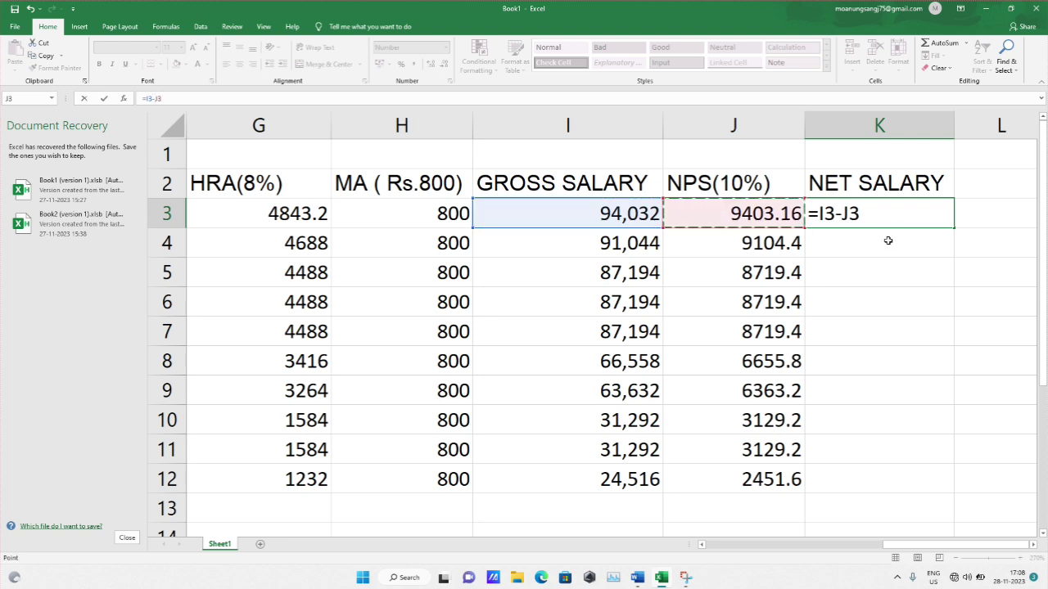
pyautogui.press('Return')
pyautogui.click(915, 214)
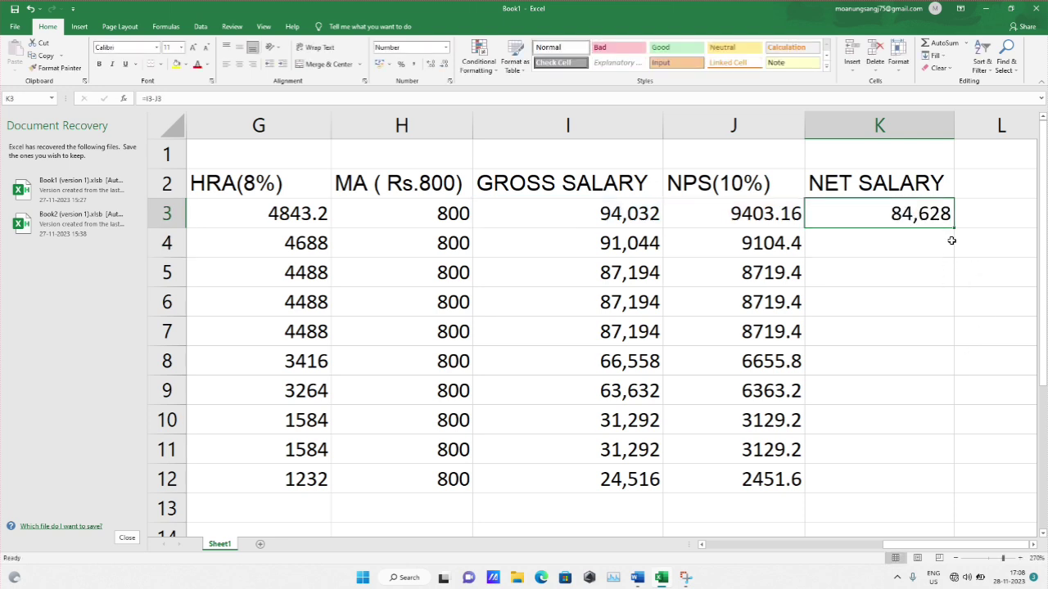
pyautogui.moveTo(954, 227); pyautogui.dragTo(958, 490)
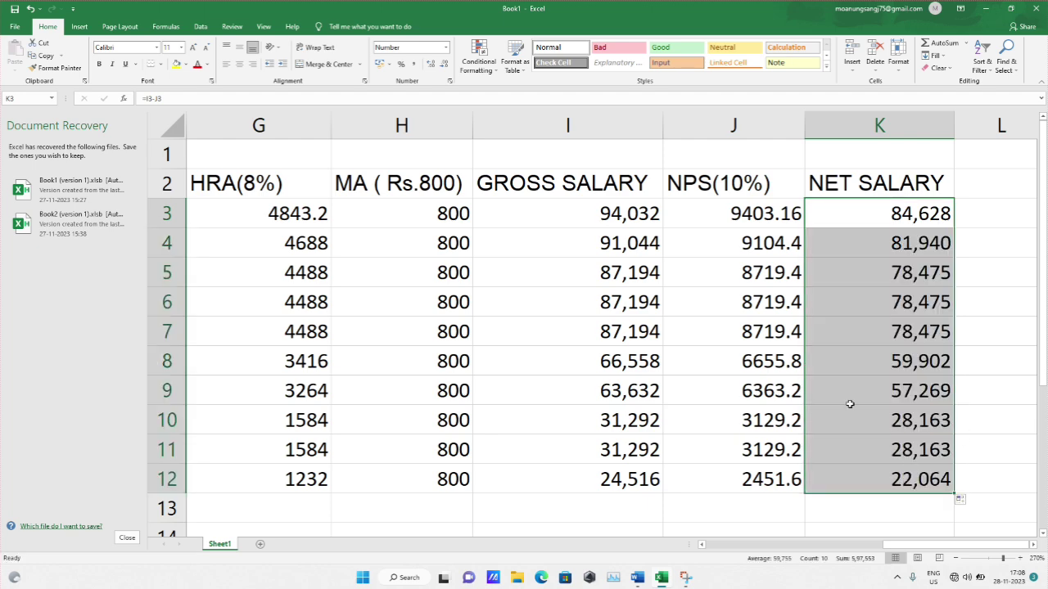
# Zoom out to about 156% and scroll left so columns C through K are visible.
pyautogui.scroll(-2, 953, 457)
pyautogui.scroll(2, 952, 456)
pyautogui.moveTo(1006, 558); pyautogui.dragTo(994, 563)
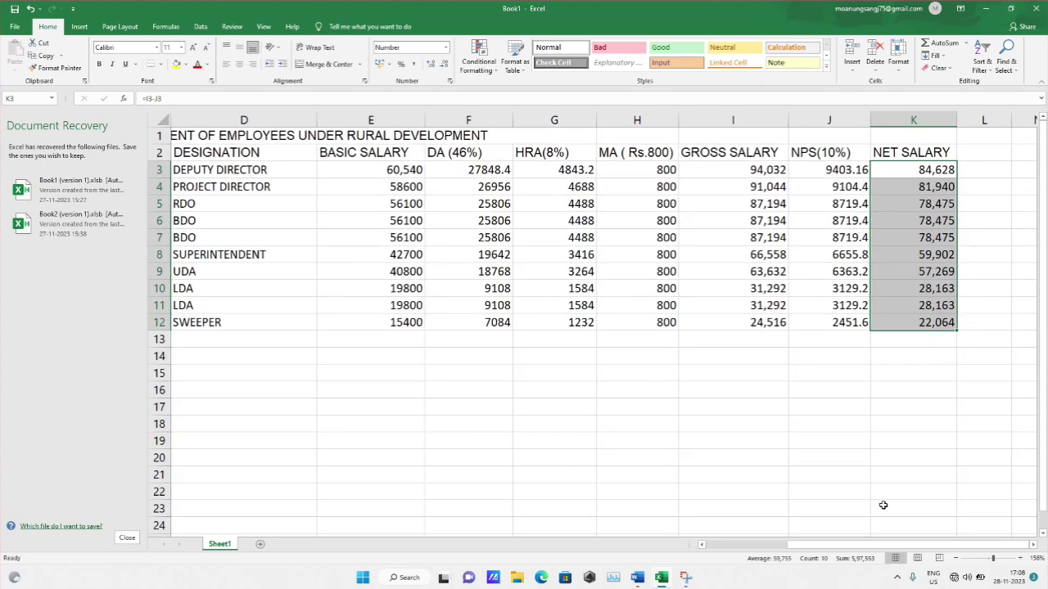
pyautogui.hscroll(-3, 802, 450)
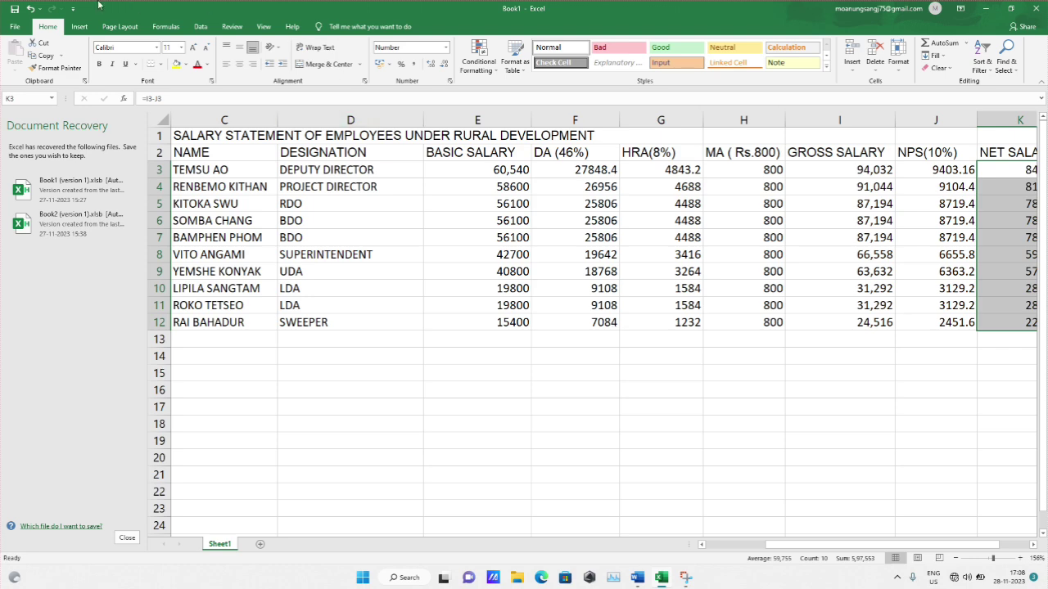
# Save the workbook to the Desktop under the file name 'Salary Statement'.
pyautogui.click(15, 26)
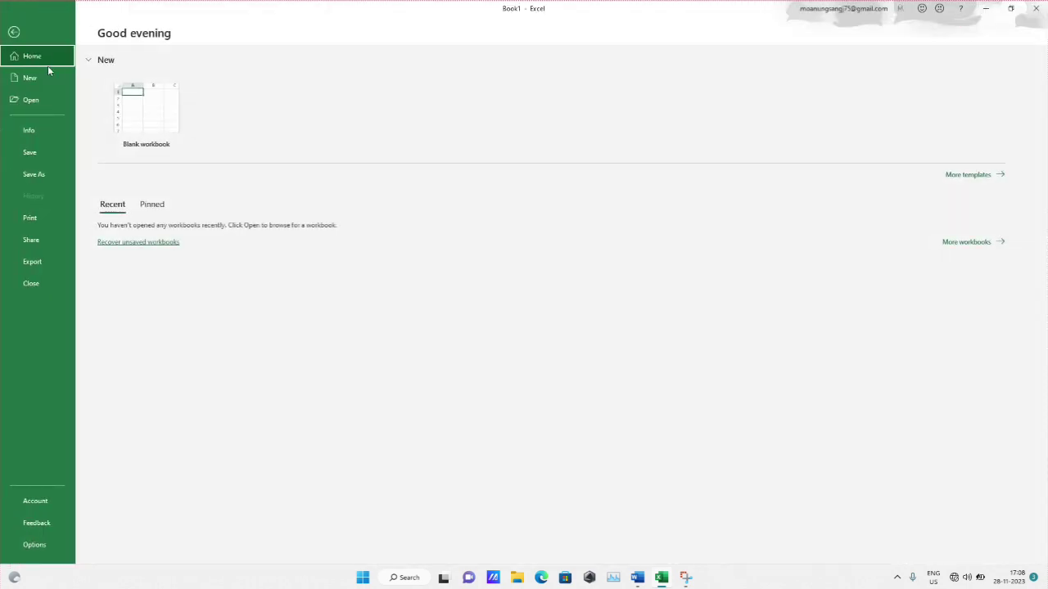
pyautogui.click(38, 180)
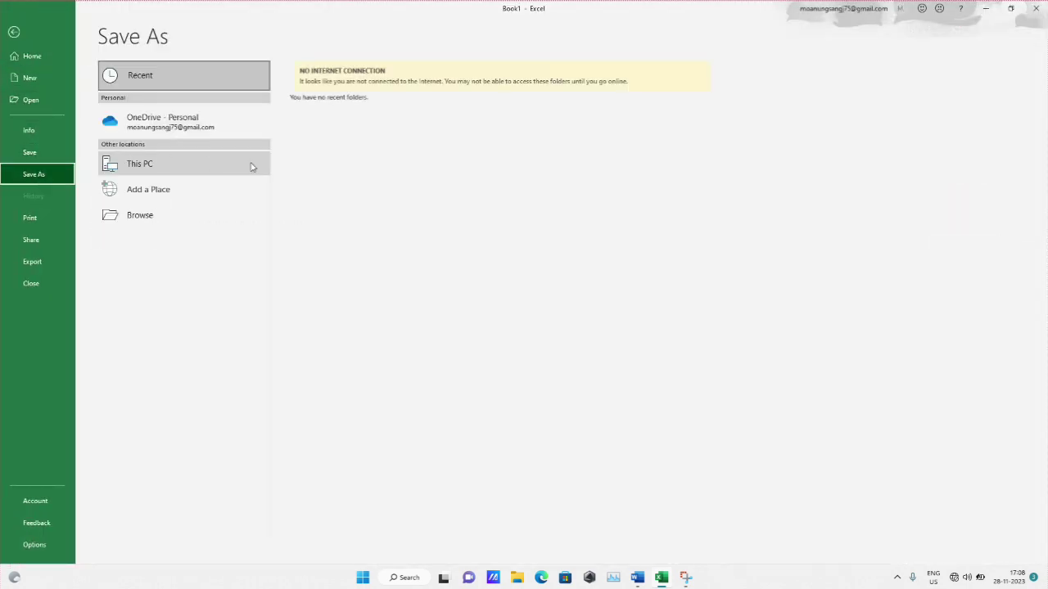
pyautogui.click(178, 167)
pyautogui.click(343, 105)
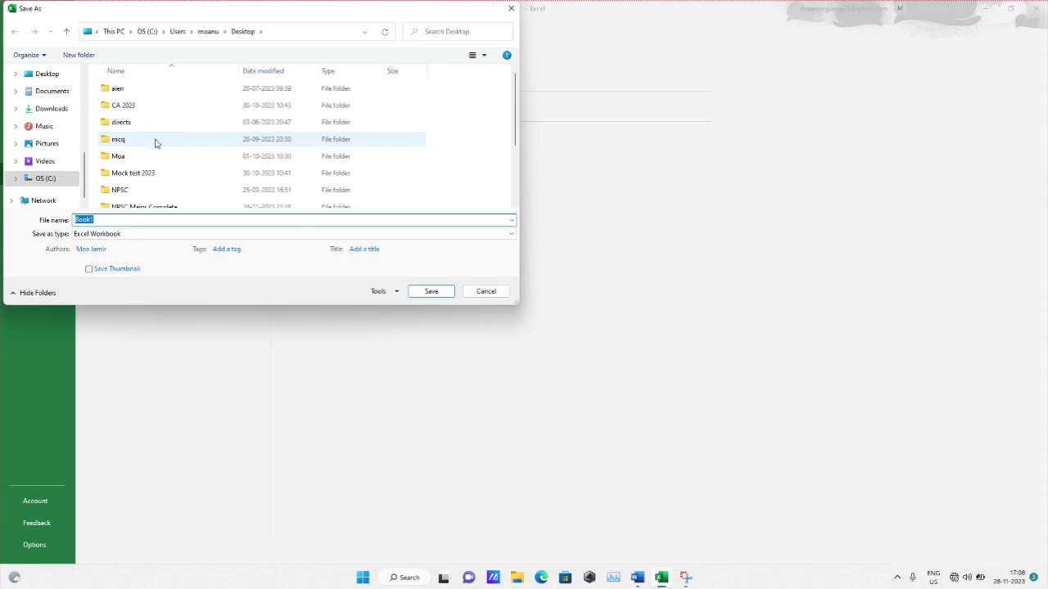
pyautogui.write('Salary Statement')
pyautogui.click(446, 292)
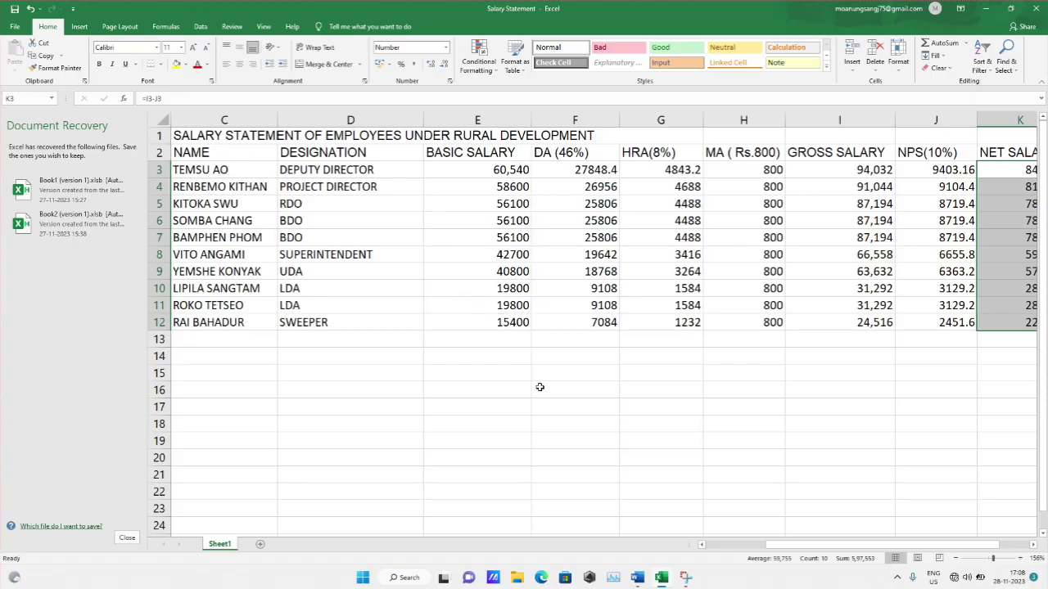
# In Word, add the note 'The computer operators will tell you in advance where to upload the salary statement file' below the deductions.
pyautogui.click(636, 577)
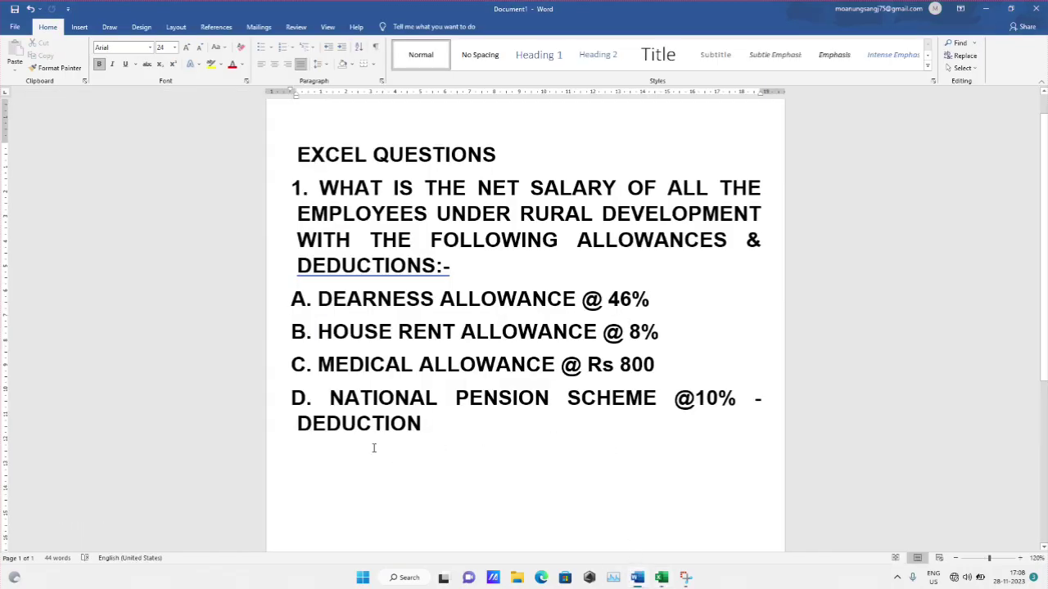
pyautogui.press('Return')
pyautogui.press('Return')
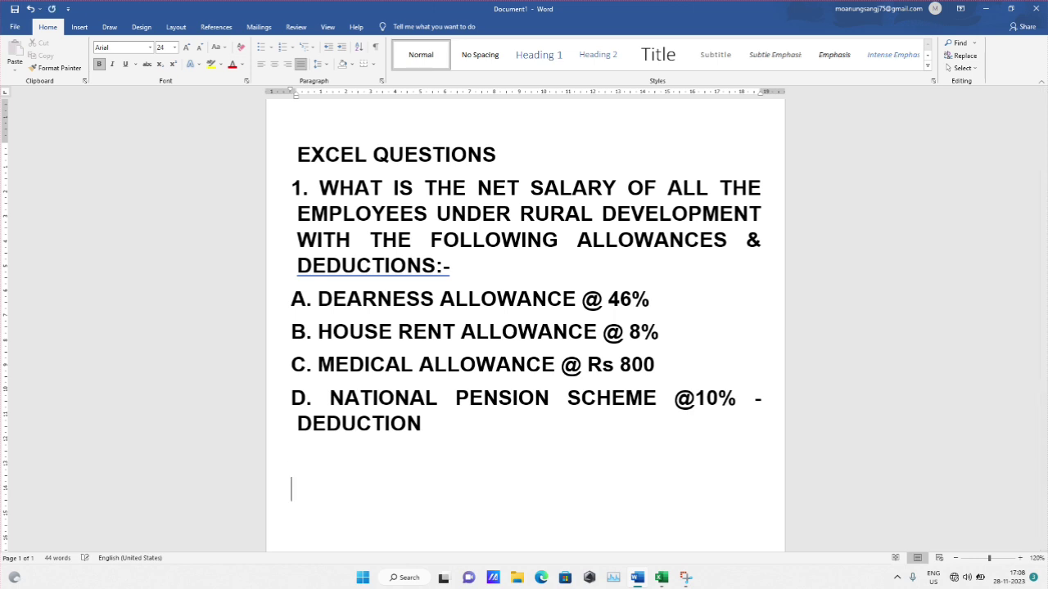
pyautogui.write('t')
pyautogui.press('BackSpace')
pyautogui.write('tH')
pyautogui.press('BackSpace')
pyautogui.press('BackSpace')
pyautogui.write('The compiter')
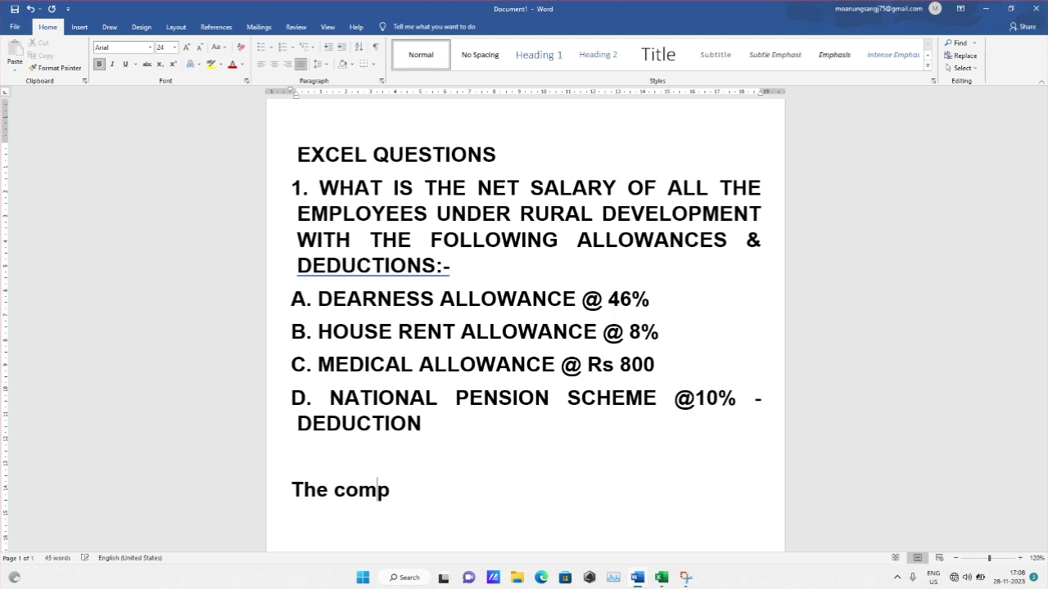
pyautogui.press('BackSpace')
pyautogui.press('BackSpace')
pyautogui.press('BackSpace')
pyautogui.press('BackSpace')
pyautogui.write('computer op')
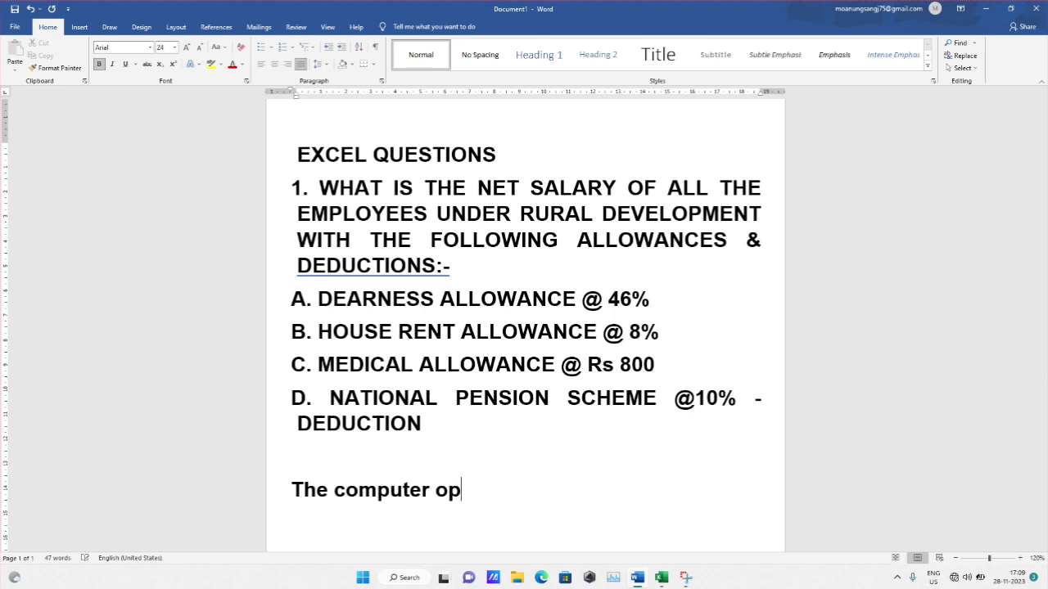
pyautogui.write('erators')
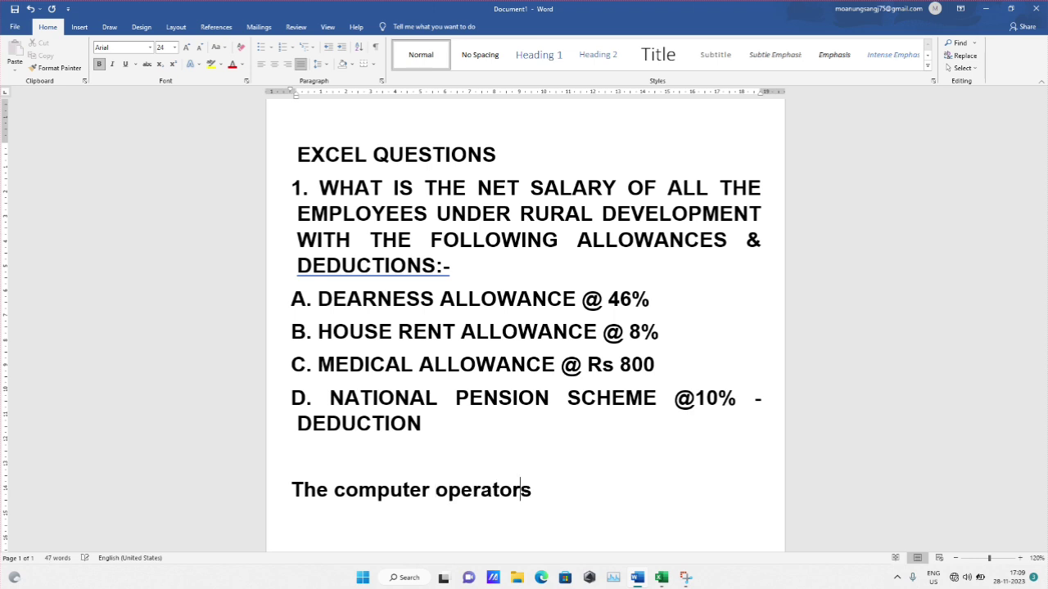
pyautogui.write(' will te')
pyautogui.write('ll ')
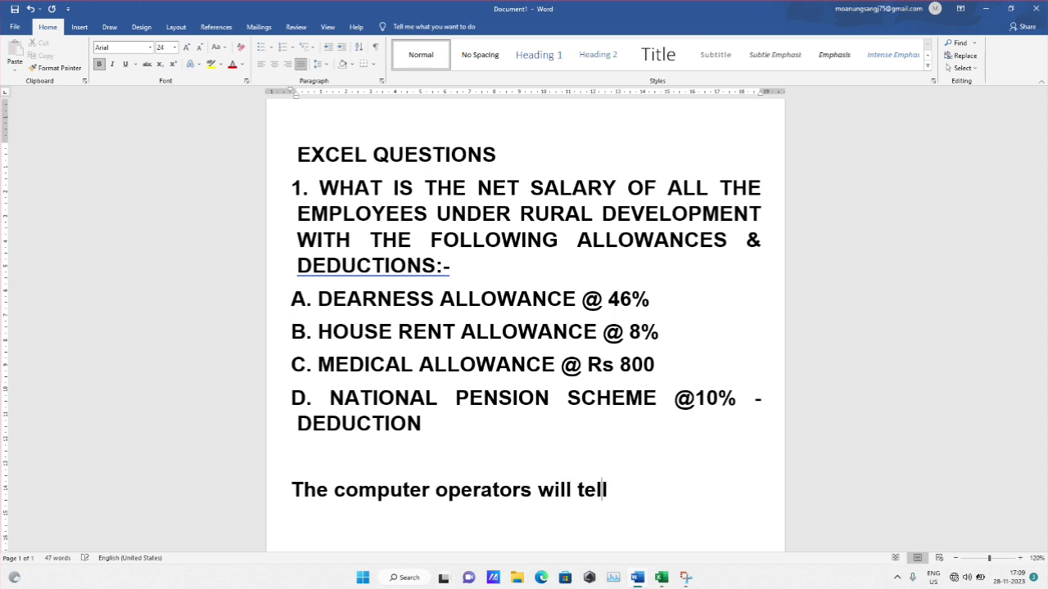
pyautogui.write('you in')
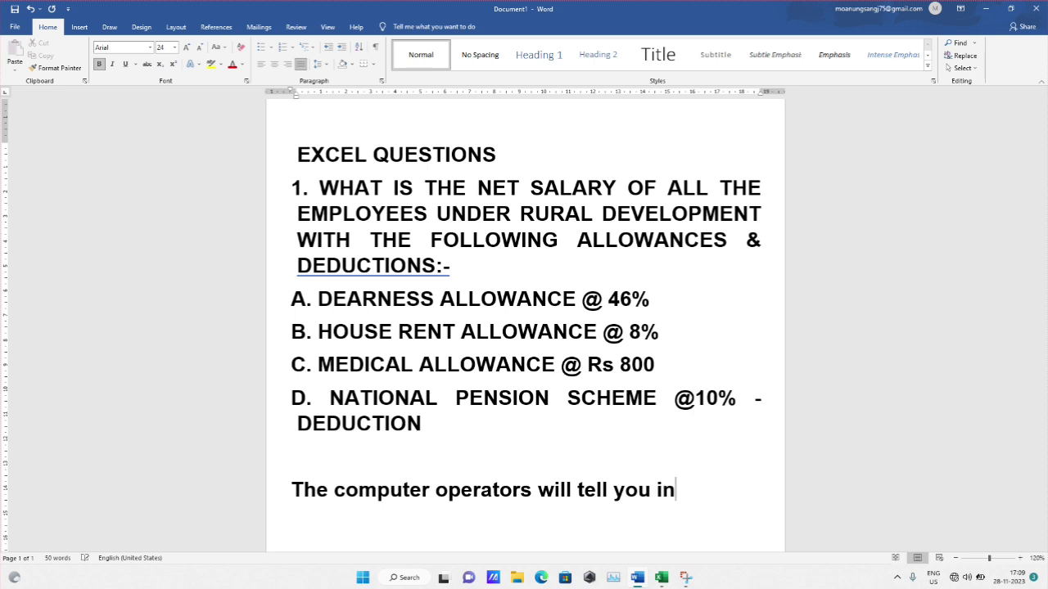
pyautogui.write(' adnace w')
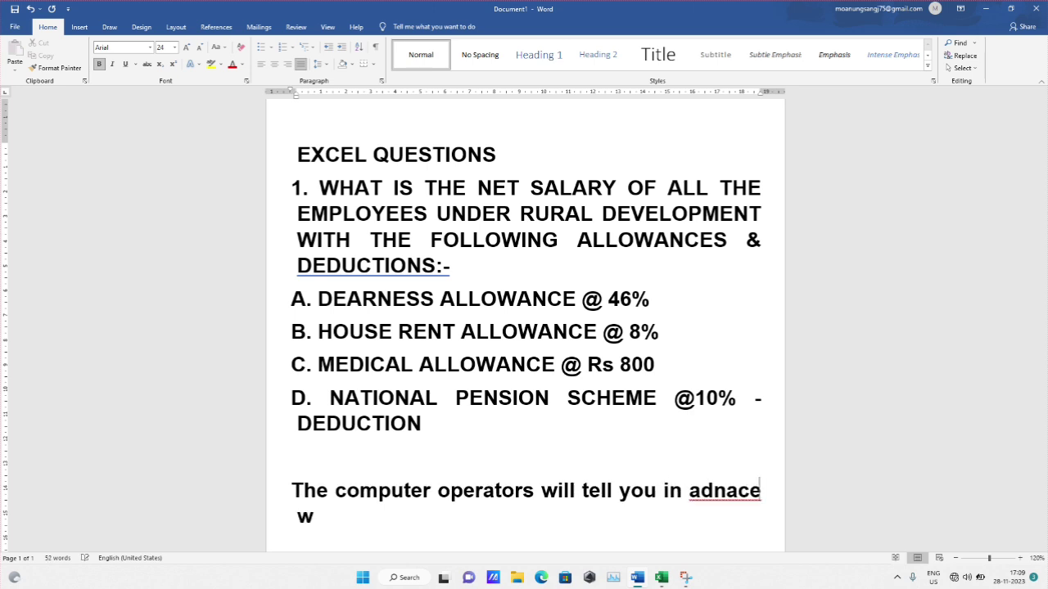
pyautogui.write('here to u')
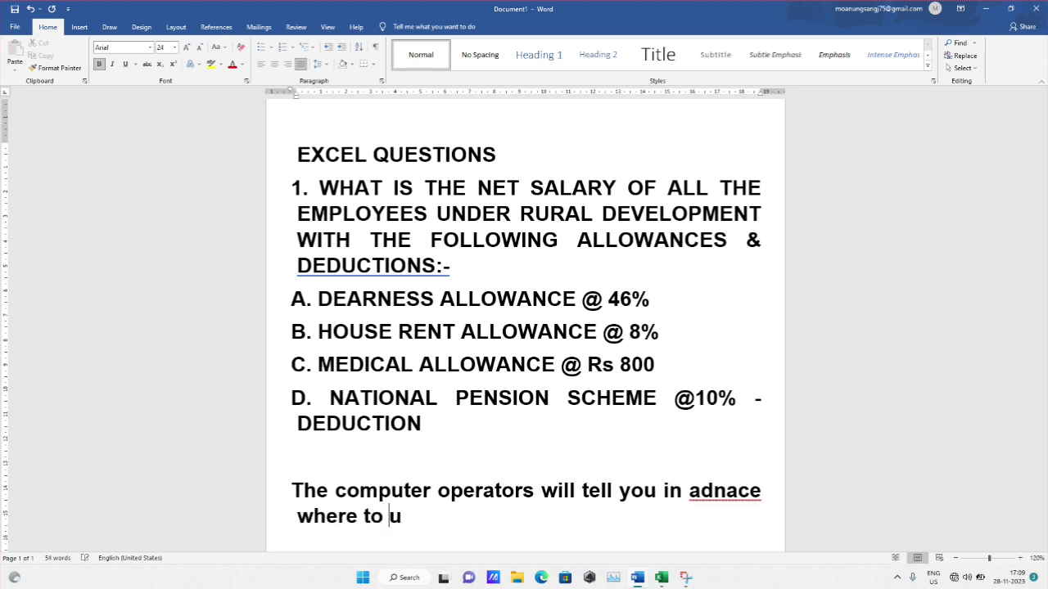
pyautogui.write('pload the')
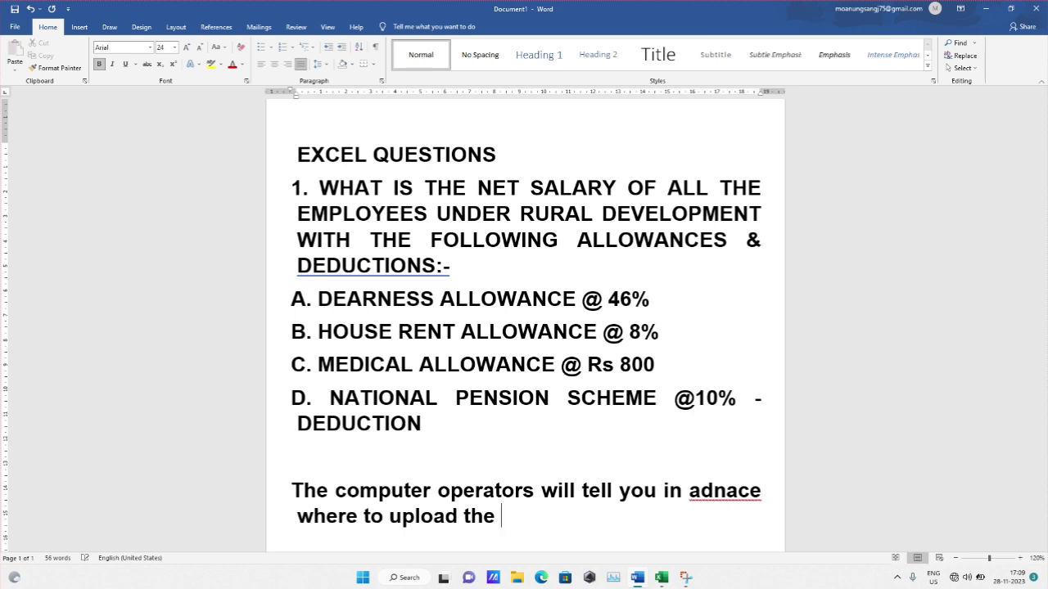
pyautogui.write(' salary st')
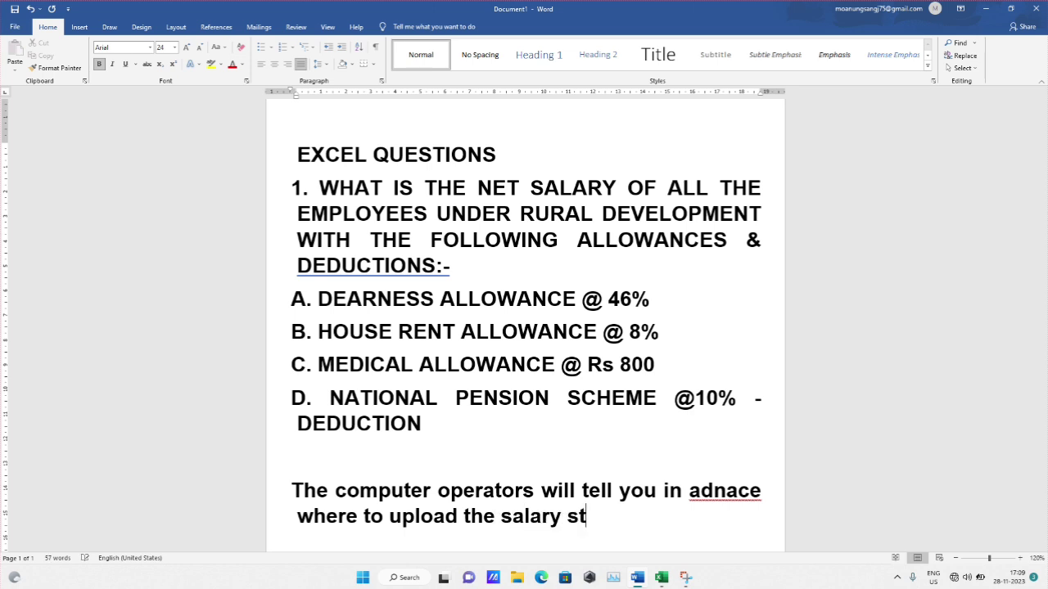
pyautogui.write('atement file')
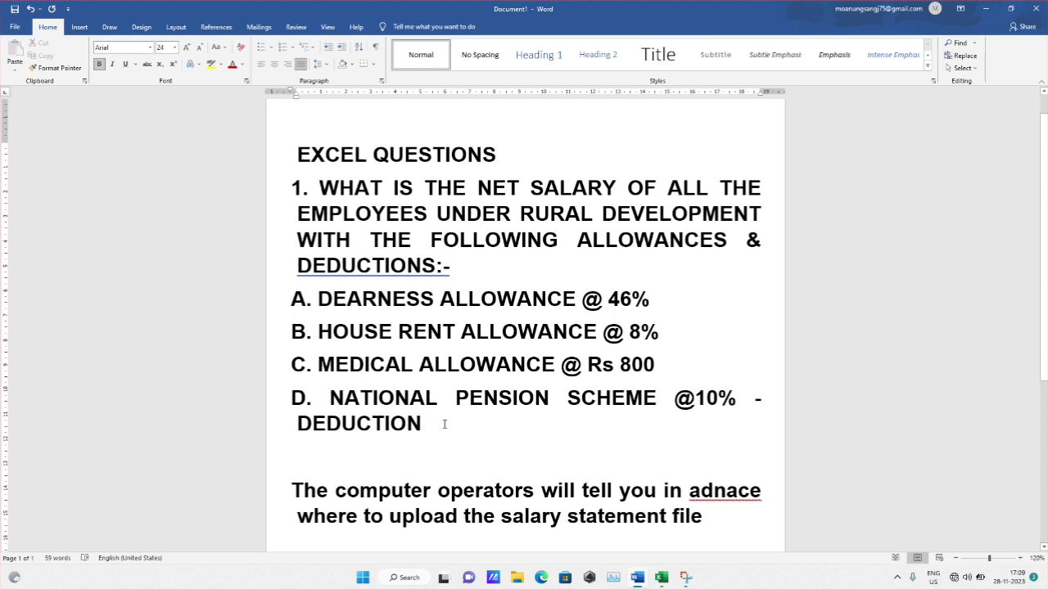
# Correct the misspelling 'adnace' to 'advance', then return to the Excel workbook.
pyautogui.scroll(-2, 484, 377)
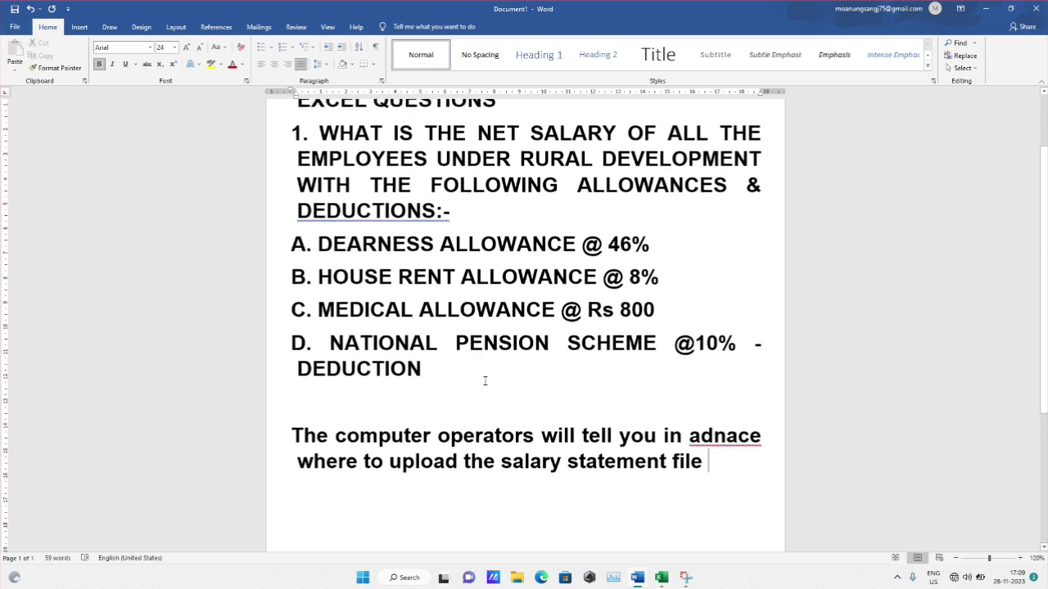
pyautogui.rightClick(726, 428)
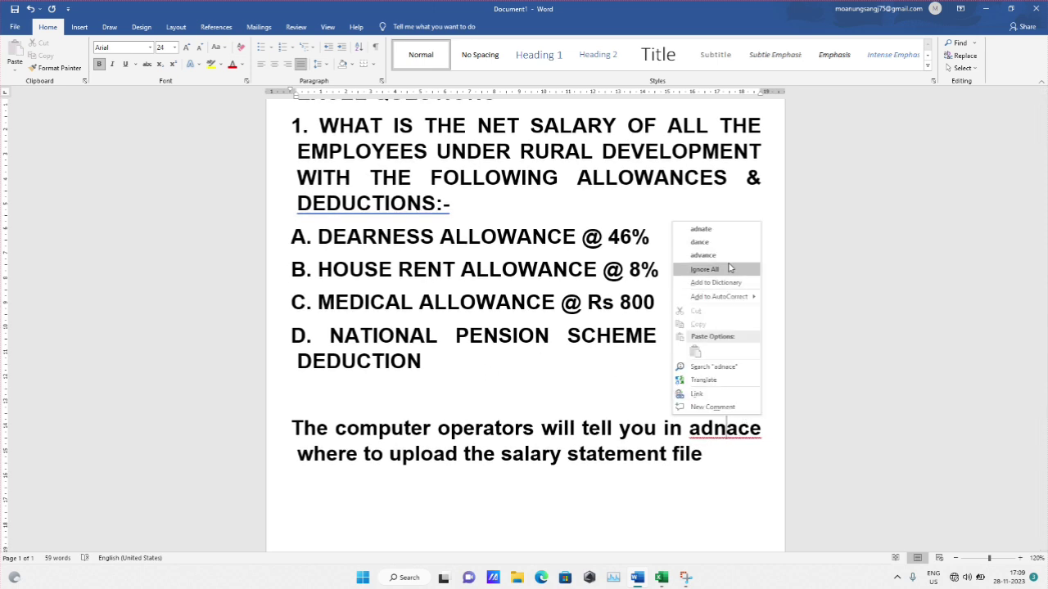
pyautogui.click(731, 255)
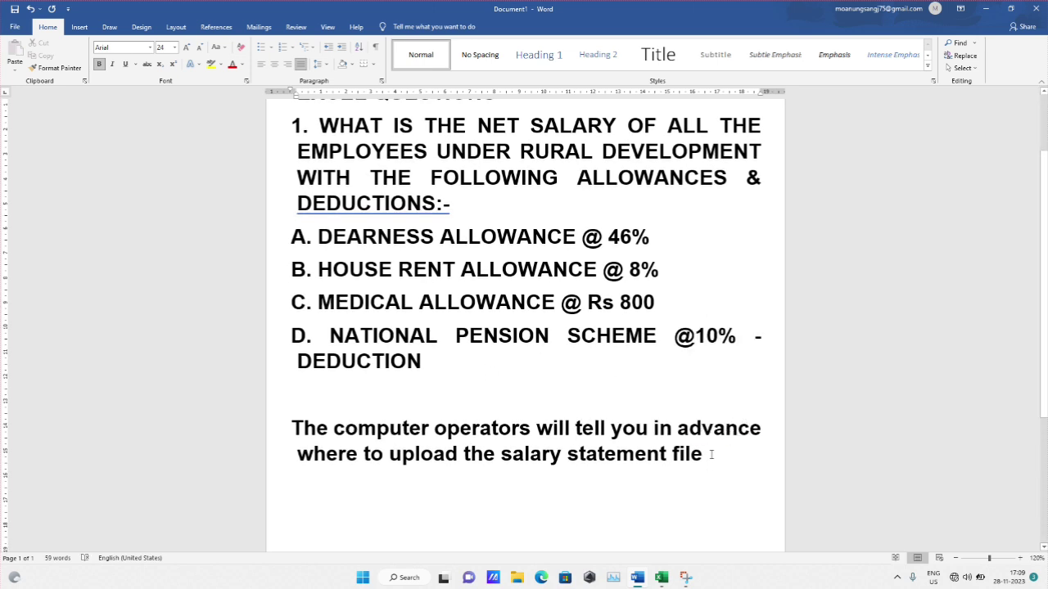
pyautogui.click(661, 577)
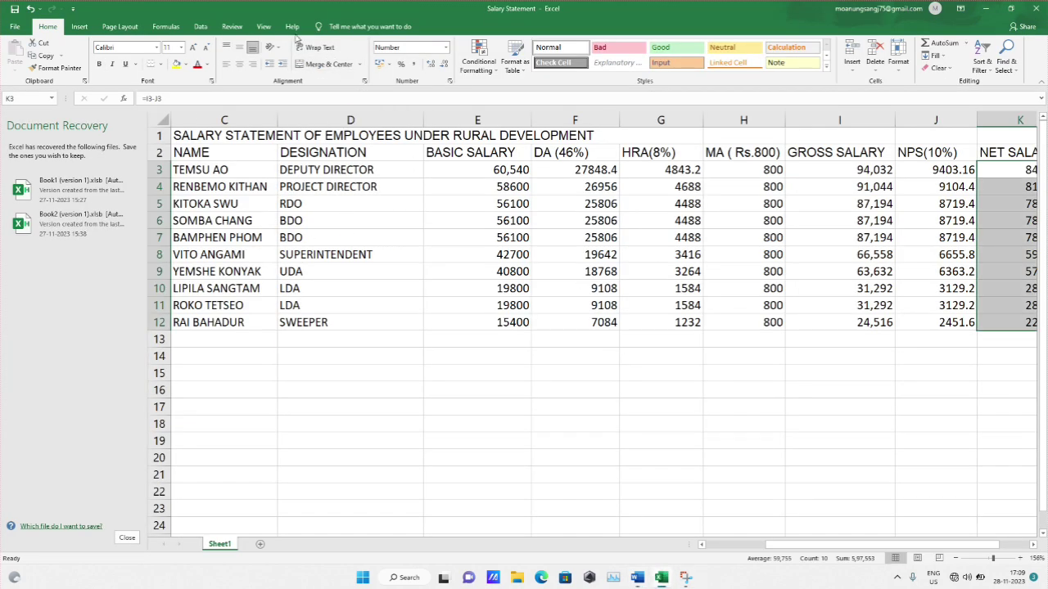
# Show the Export page (PDF/XPS or change file type) for the Salary Statement workbook.
pyautogui.click(15, 26)
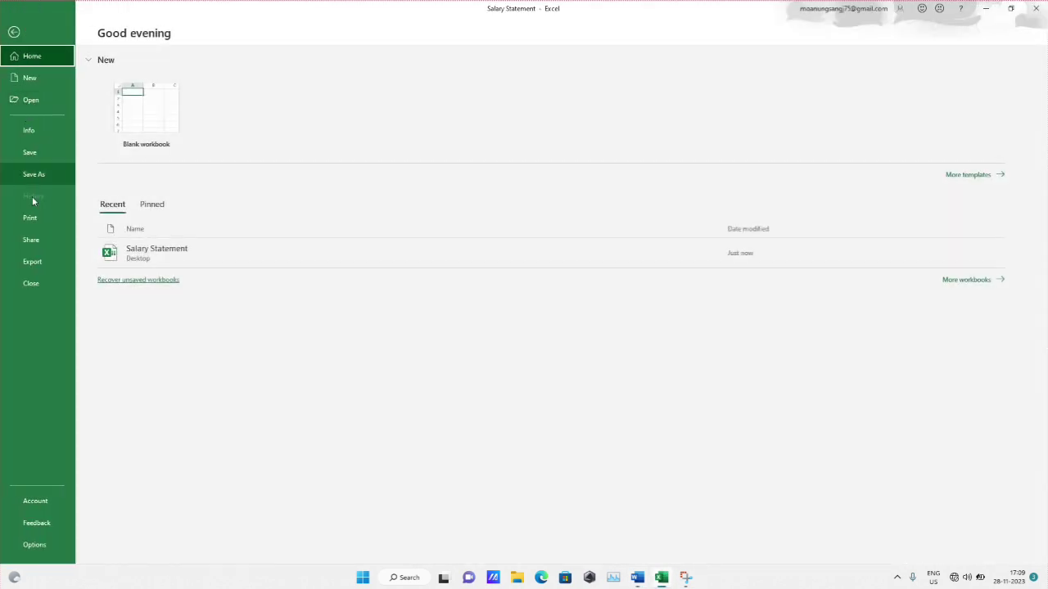
pyautogui.click(49, 263)
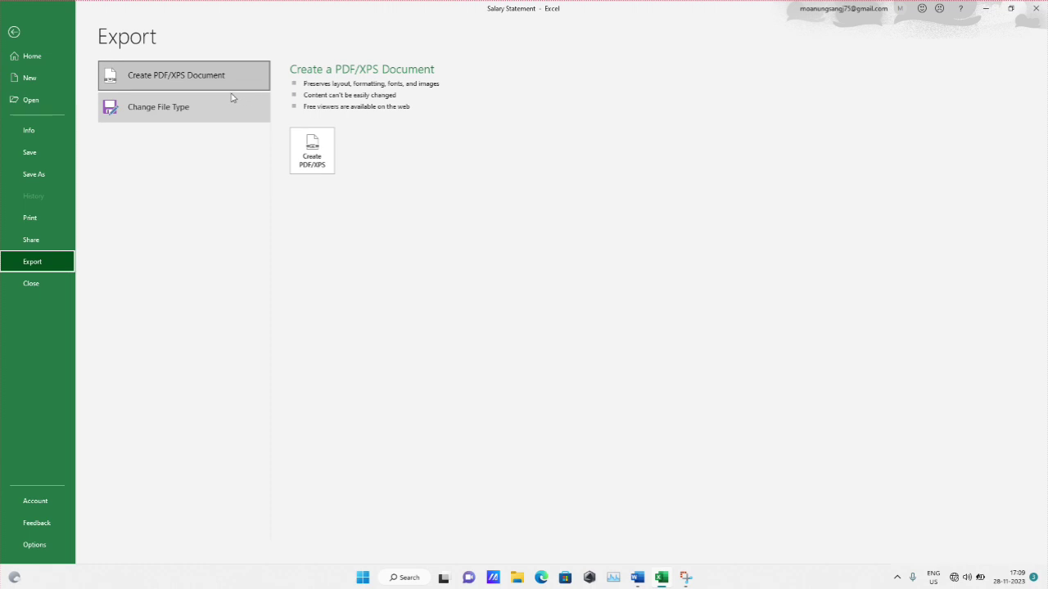